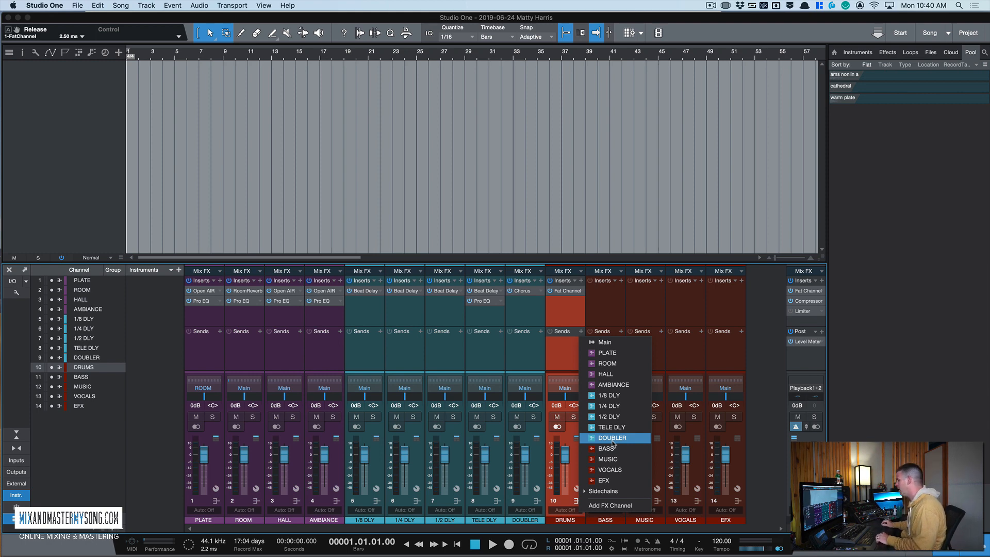
- Look over the five bus channels in the mixer: DRUMS, BASS, MUSIC, VOCALS and EFX
click(567, 357)
click(732, 357)
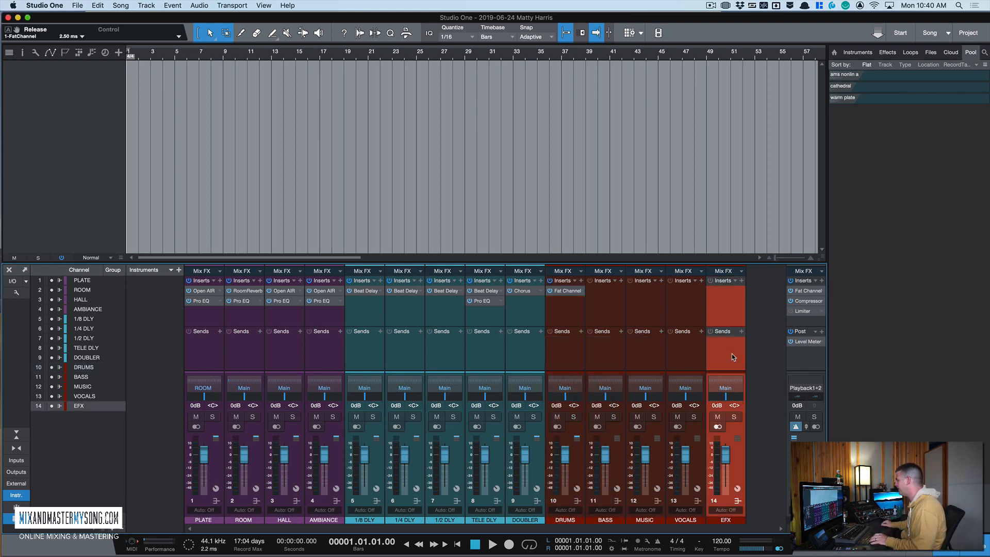
click(571, 362)
click(609, 360)
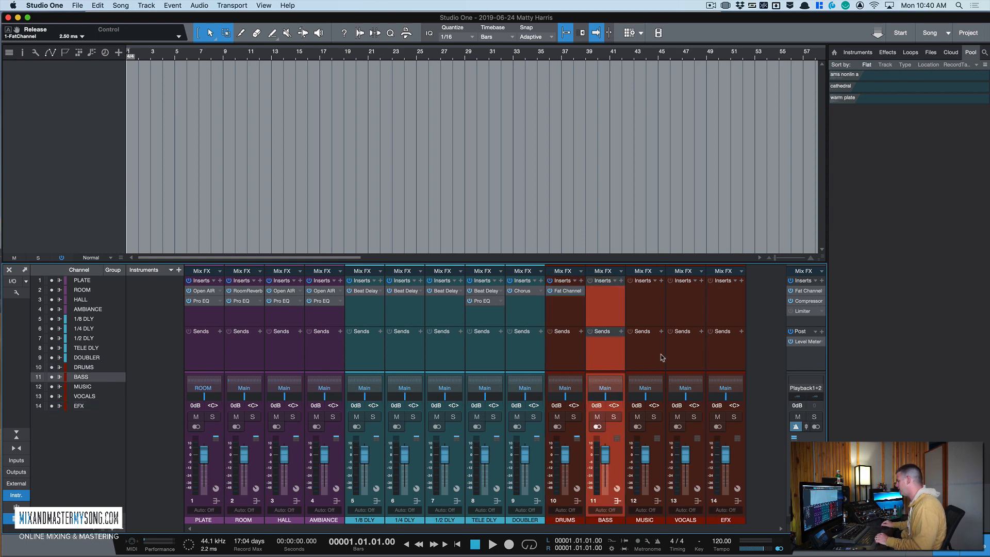
click(662, 358)
click(691, 358)
click(718, 359)
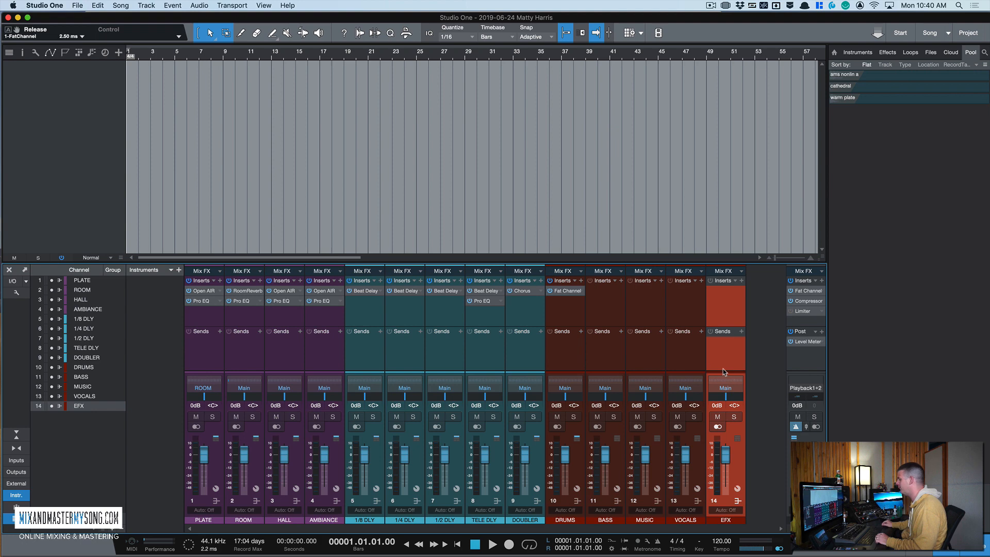
click(564, 499)
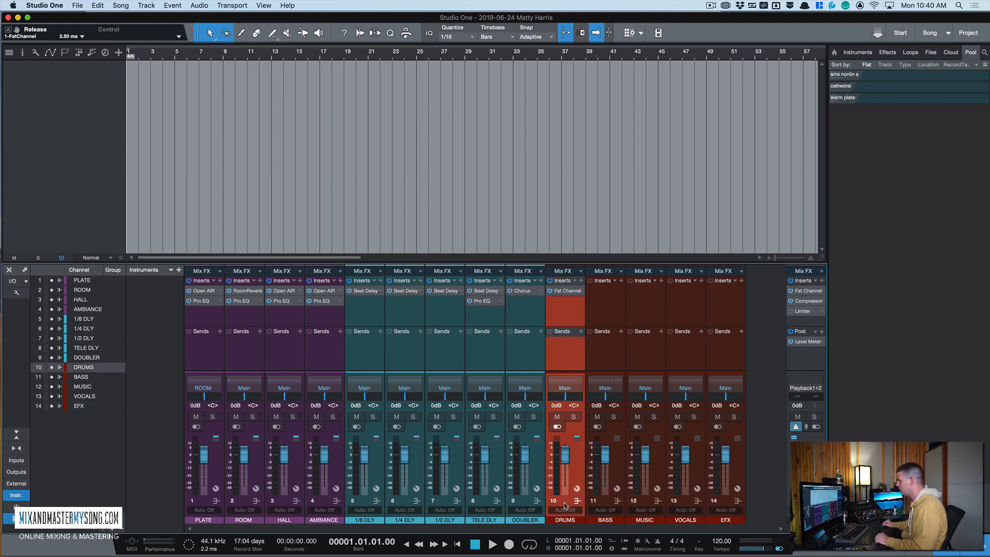
click(612, 499)
click(646, 502)
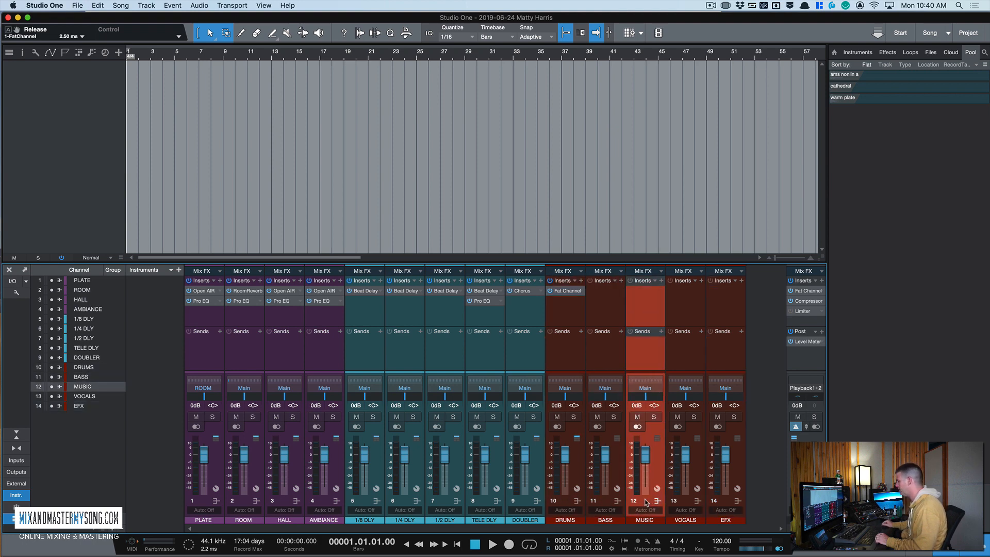
click(686, 501)
click(726, 502)
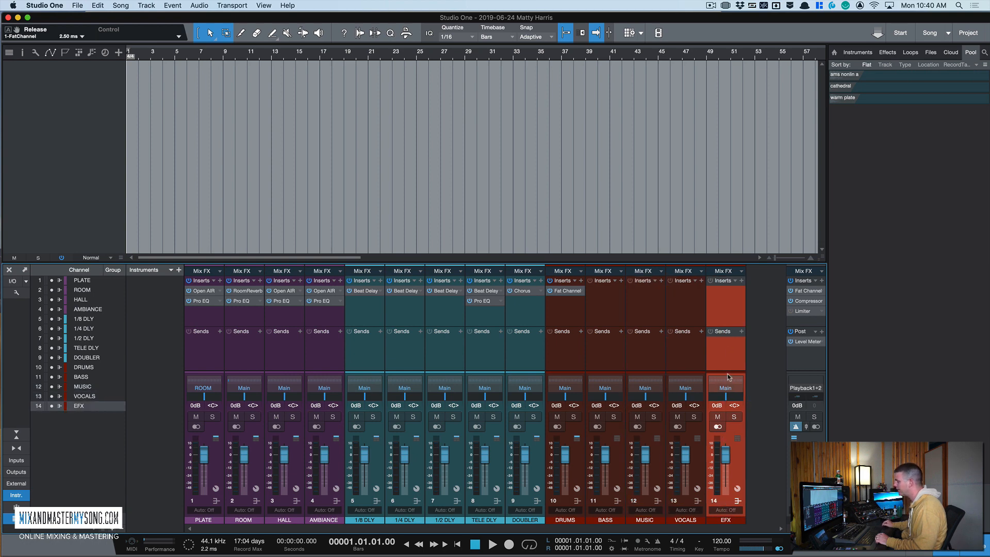
- Route the outputs of all reverb and delay effect channels, from PLATE through DOUBLER, to the EFX bus
click(205, 357)
click(516, 356)
shift+click(208, 355)
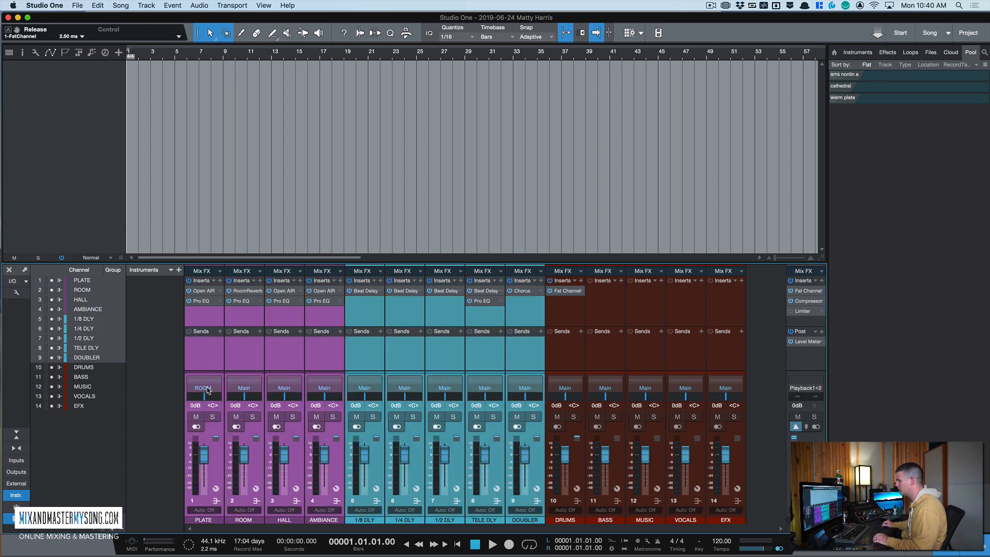
click(208, 390)
click(217, 352)
click(728, 490)
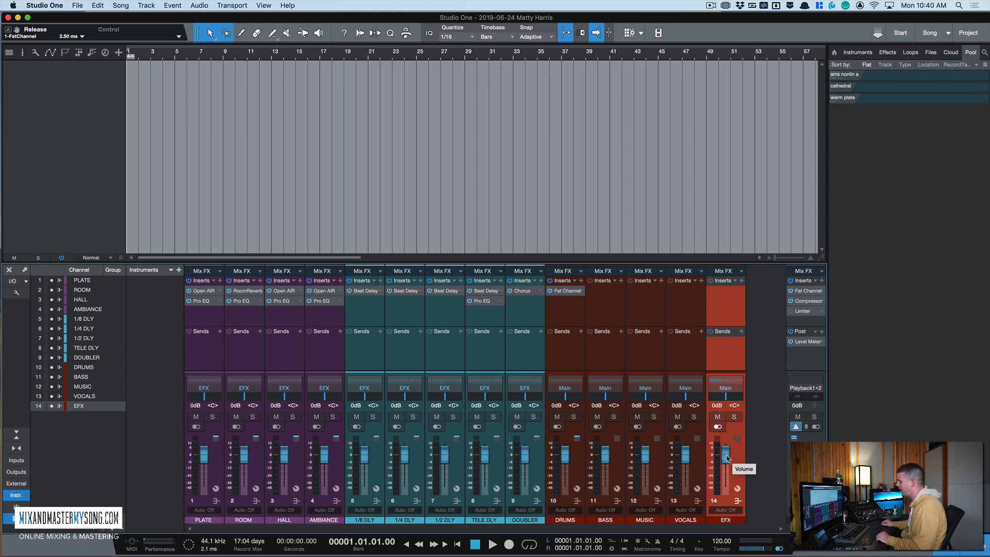
click(741, 280)
click(729, 300)
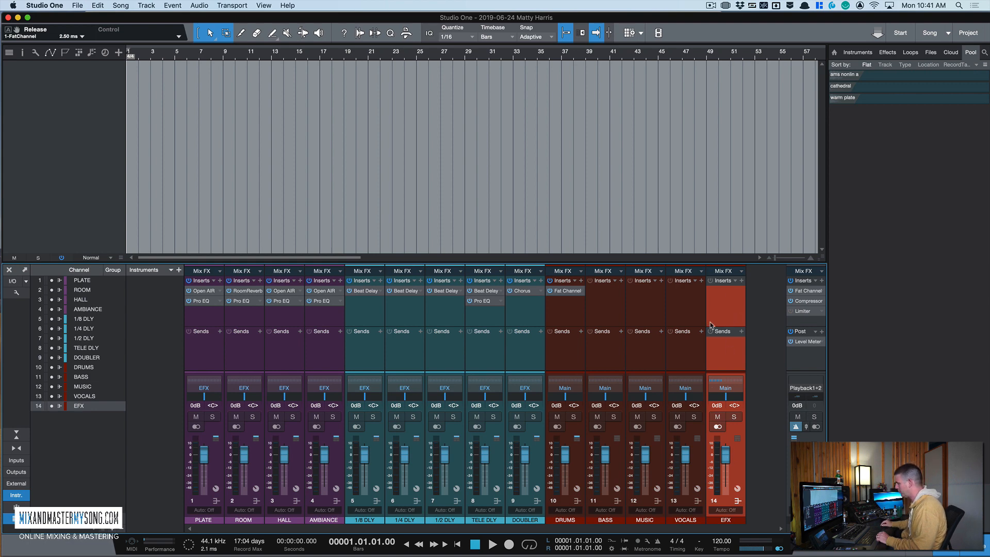
click(554, 366)
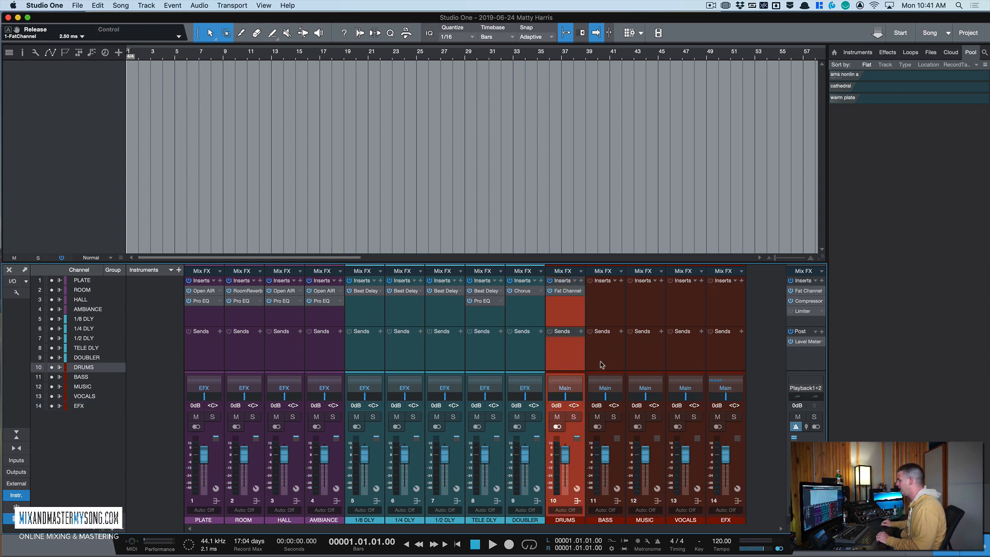
click(602, 365)
click(657, 361)
click(682, 361)
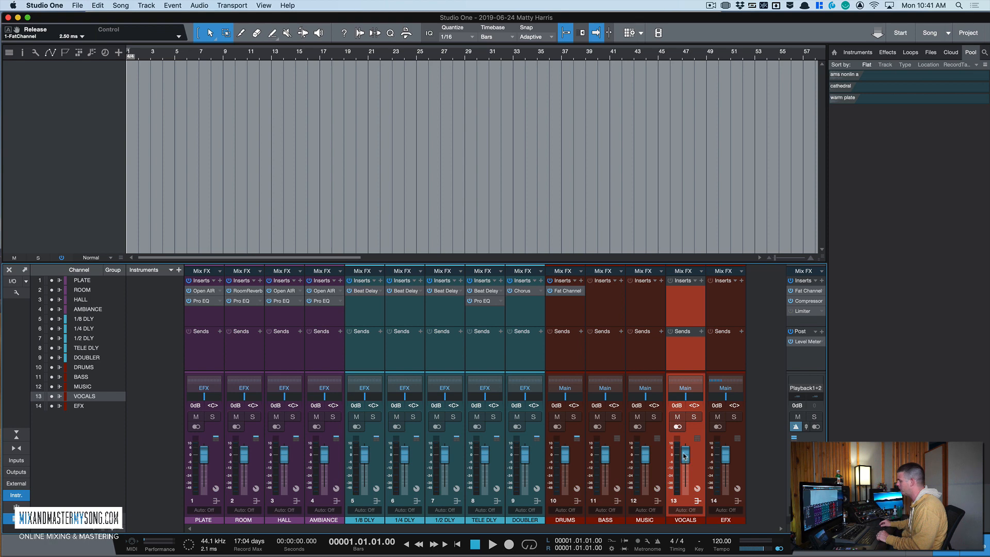
- Try the VOCALS bus volume at -1.5 dB and the DRUMS bus at +1.5 dB, resetting each to 0 dB
drag(685, 454, 684, 456)
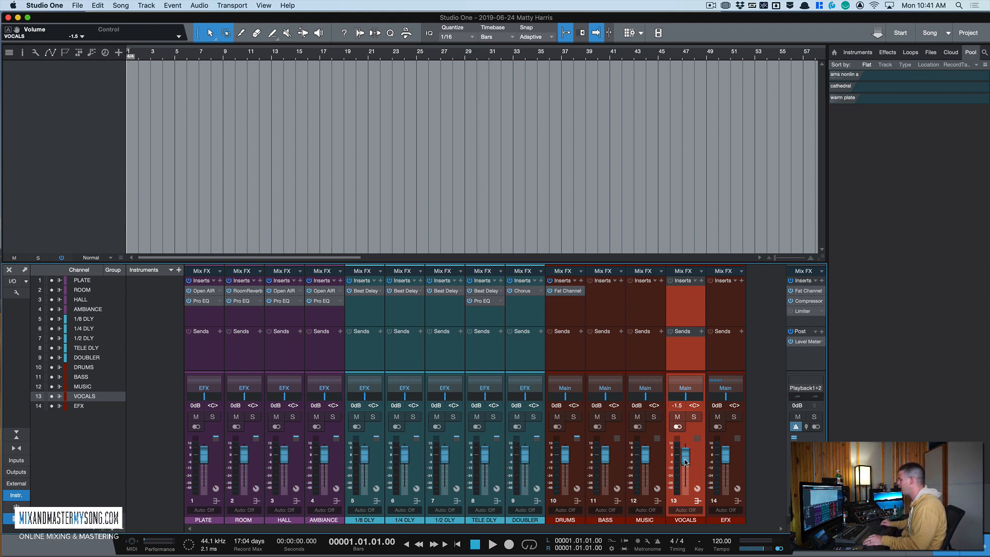
alt+click(686, 461)
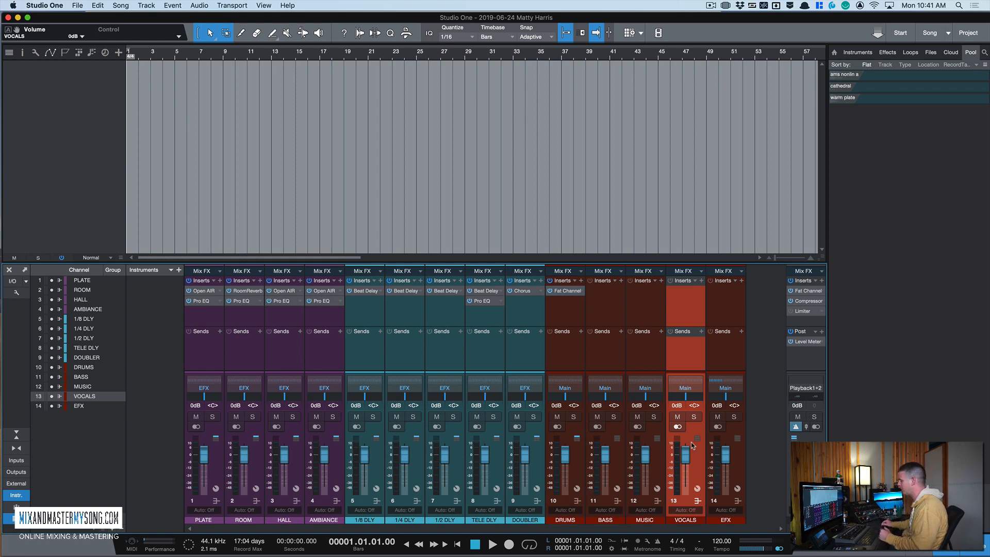
click(565, 462)
scroll(565, 461, up, 3)
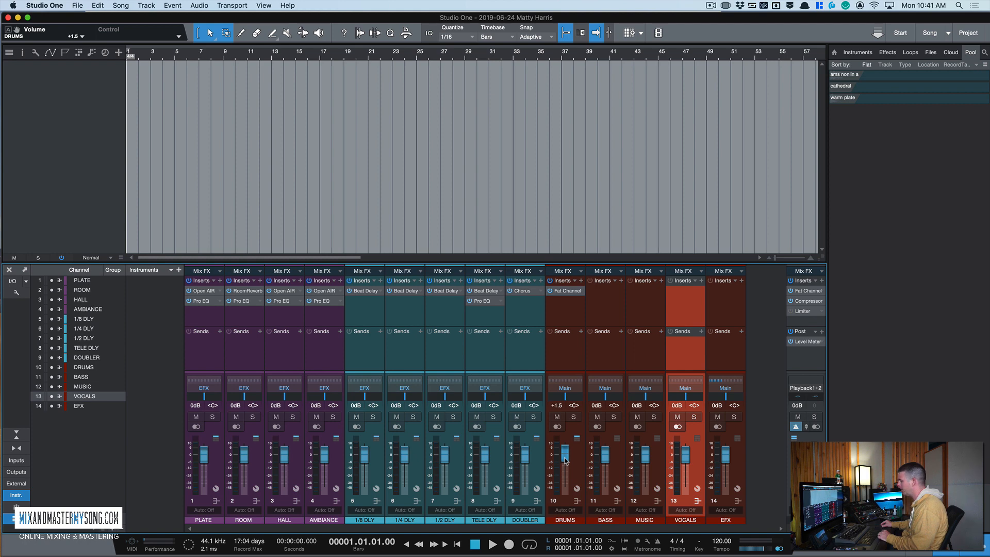
scroll(565, 460, down, 2)
scroll(565, 462, down, 2)
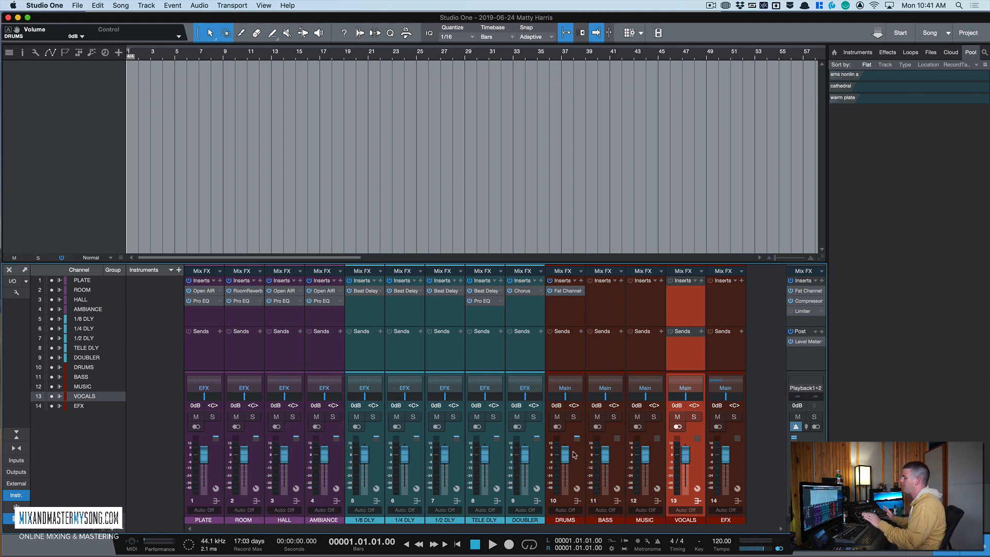
click(603, 357)
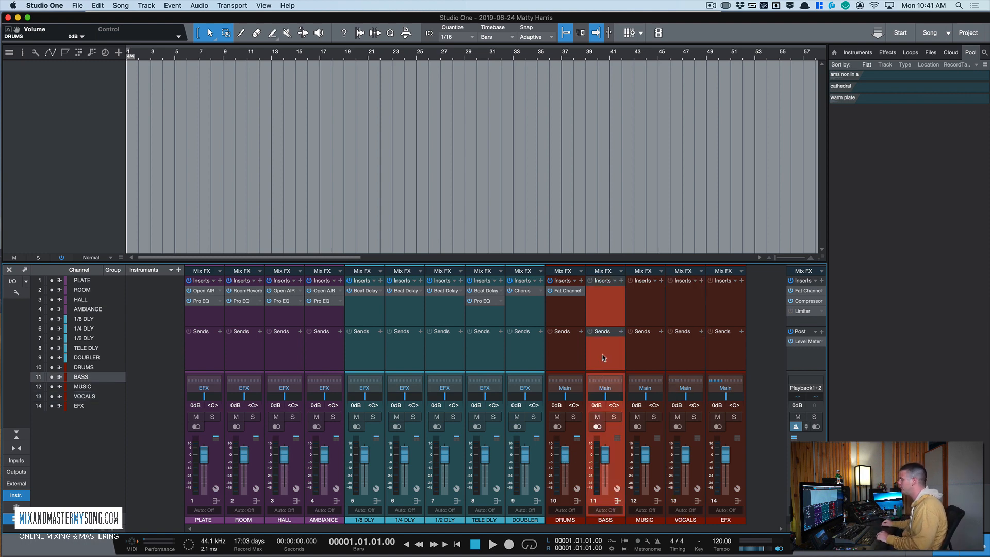
click(564, 357)
click(610, 358)
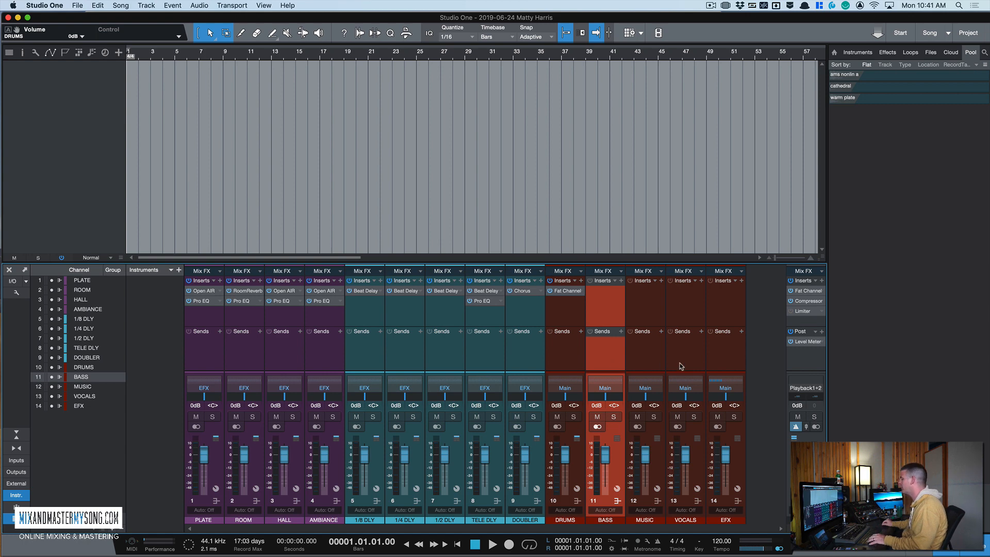
shift+click(637, 363)
shift+click(568, 359)
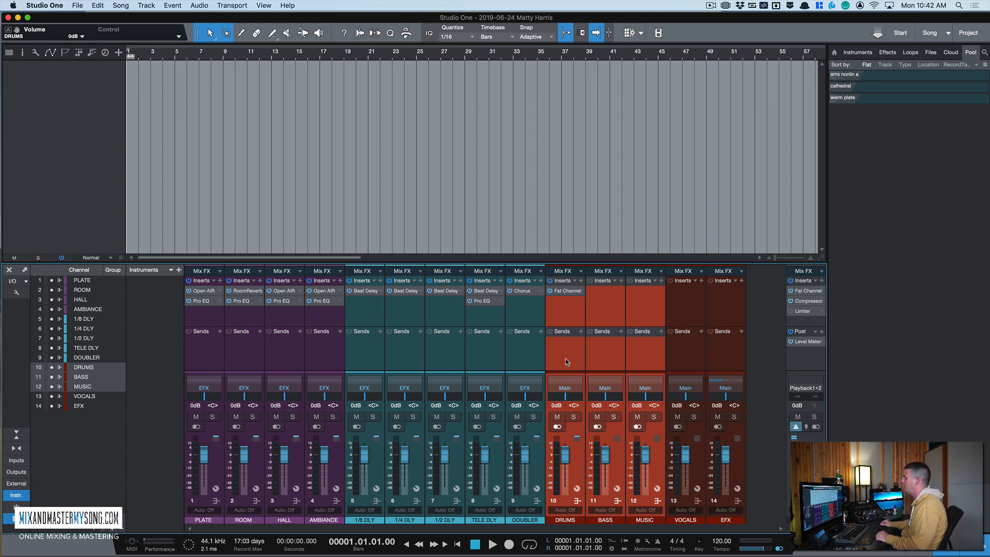
click(732, 368)
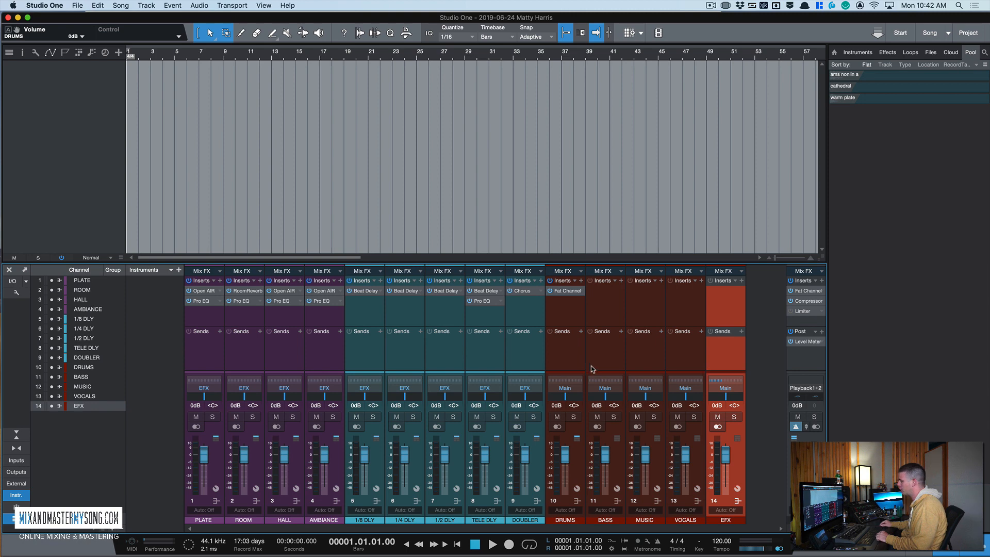
click(567, 361)
- View the Open AIR reverb settings on the PLATE channel, with the plug-in window moved clear of the mixer strips
click(214, 354)
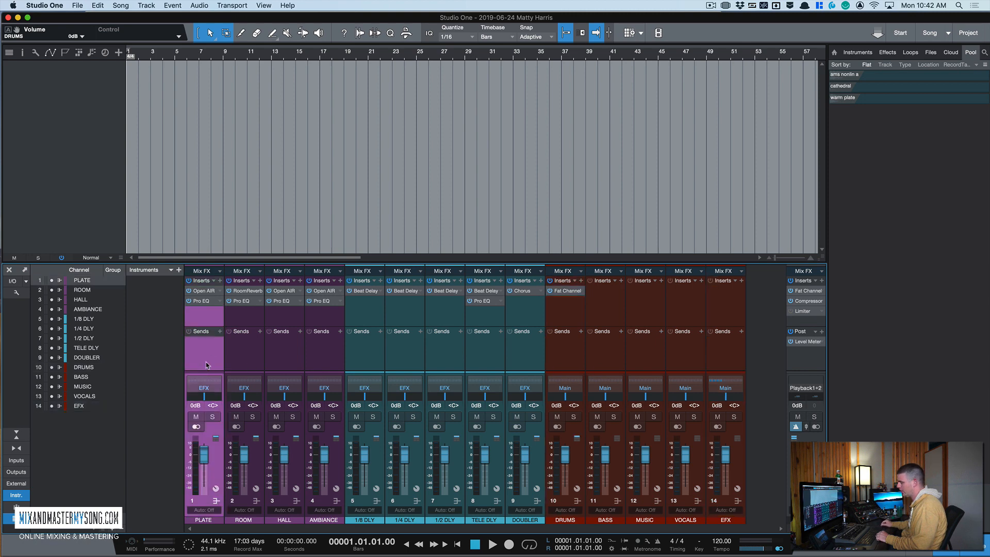
click(205, 290)
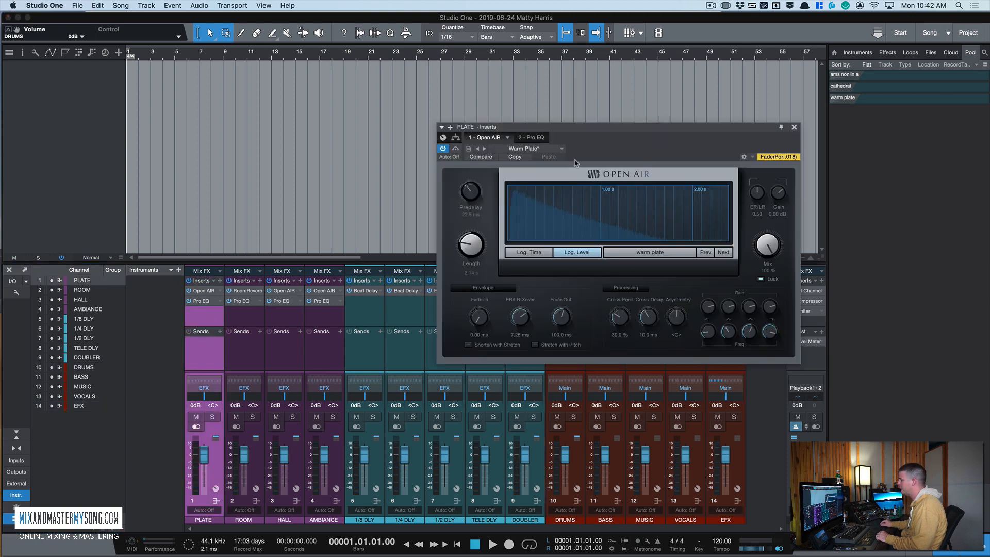
drag(593, 134, 490, 57)
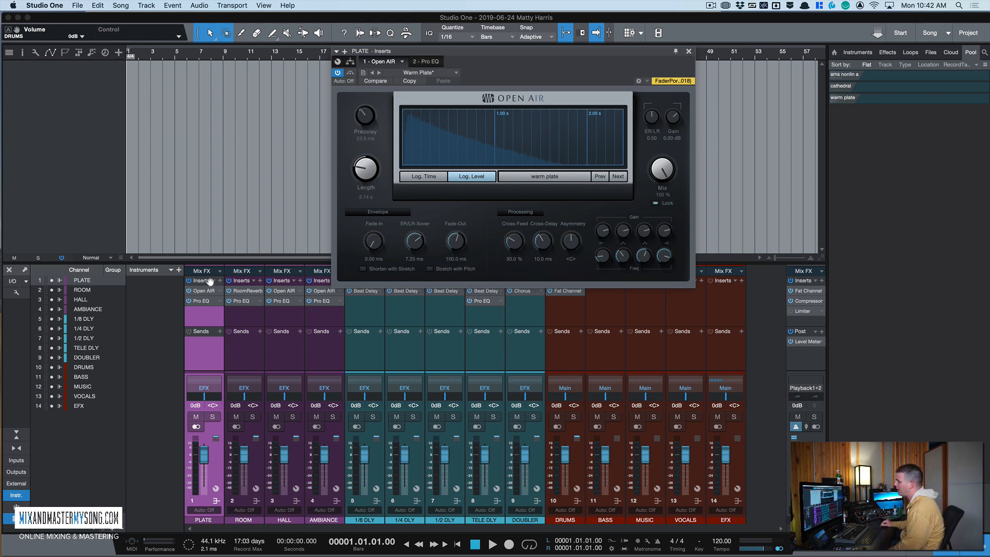
- In PLATE's Pro EQ, set LC to 313 Hz, LF to 1.65 dB at 105 Hz, and MF to -7.28 dB at 4.19 kHz
click(205, 295)
click(203, 302)
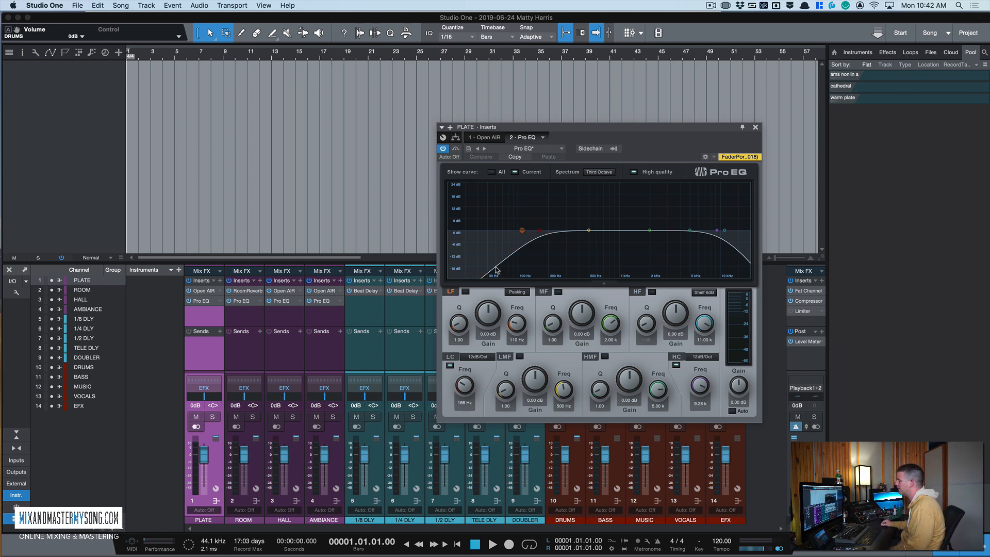
drag(522, 232, 569, 231)
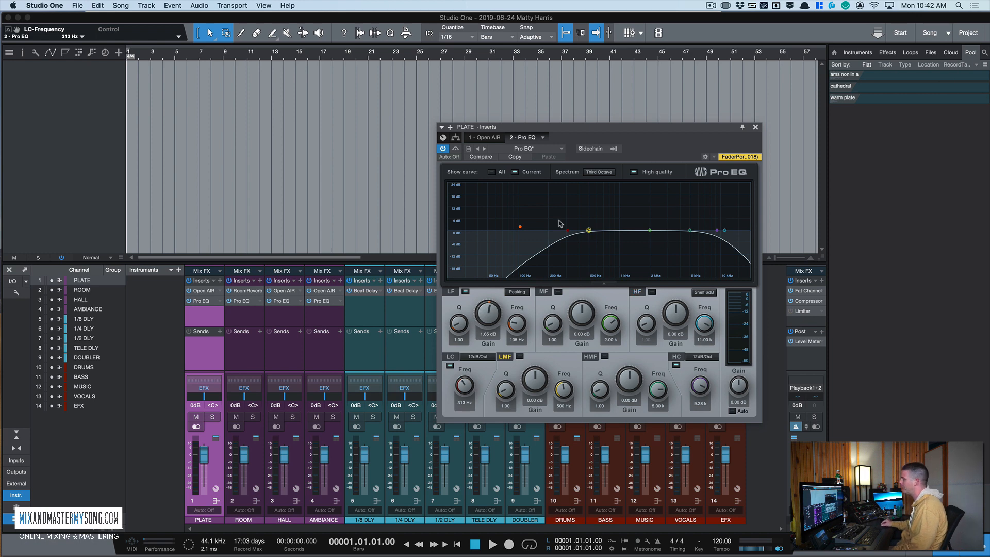
drag(649, 231, 683, 248)
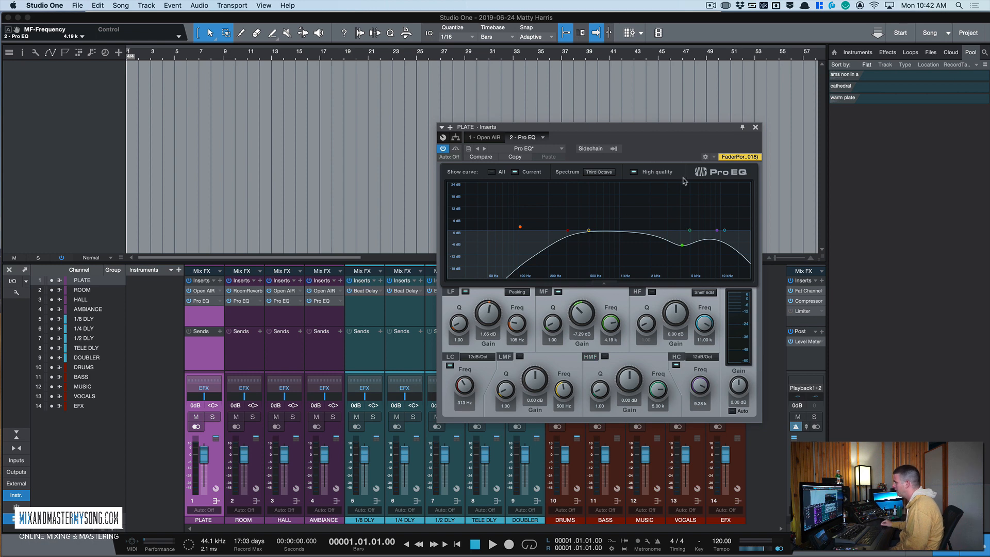
click(756, 127)
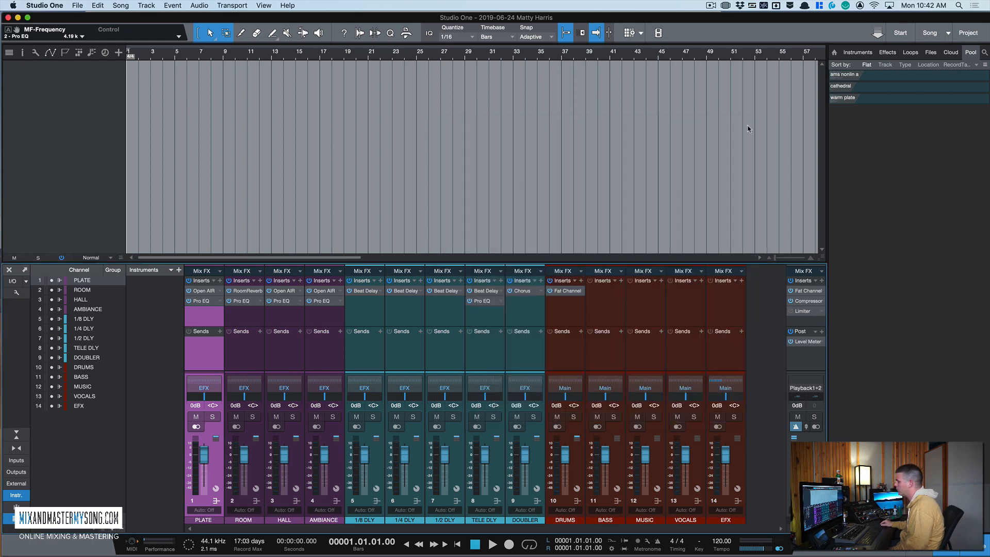
- Inspect the Room Reverb settings on the ROOM channel and close the plug-in window
click(248, 315)
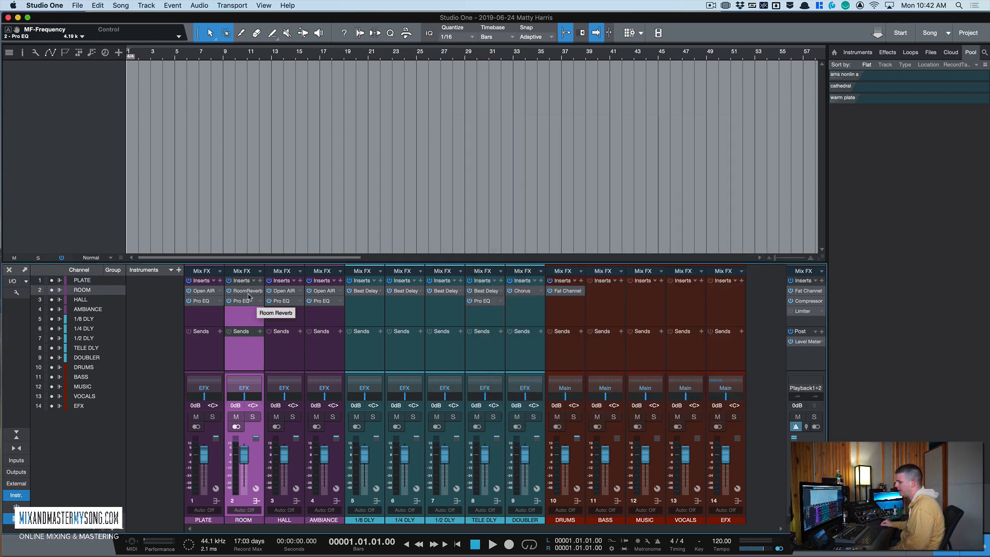
click(247, 292)
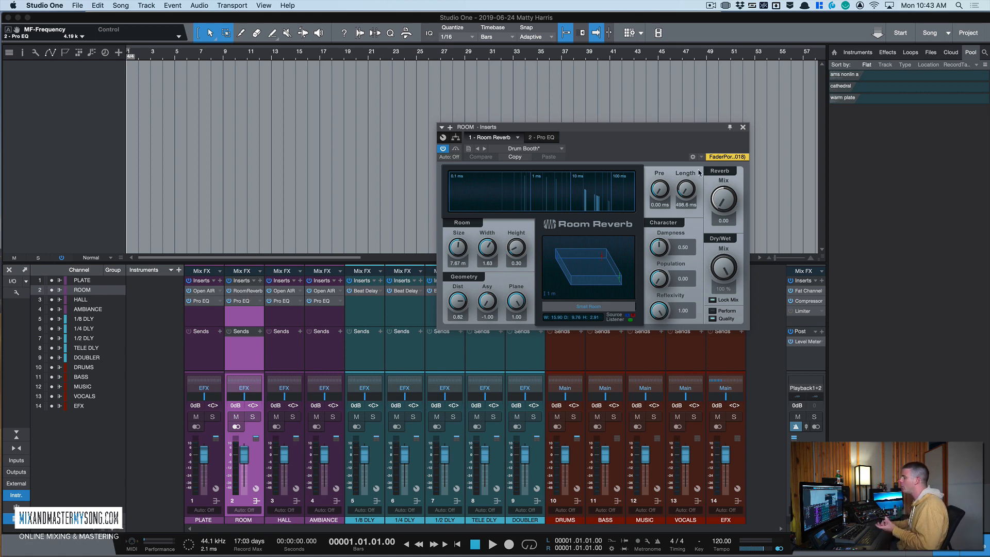
click(743, 128)
- Check the Open AIR reverb preset and settings on the HALL channel, closing the plug-in when done
click(281, 339)
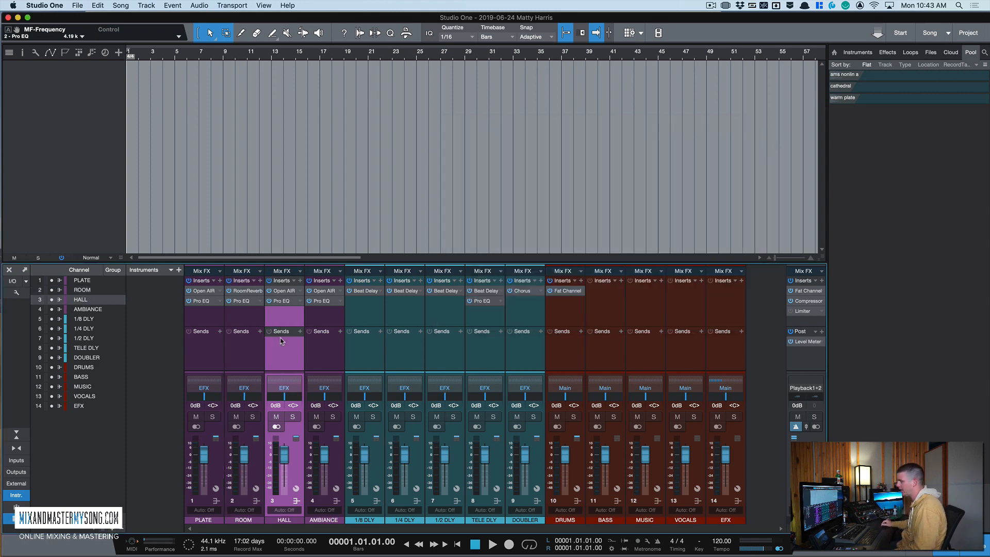
click(290, 292)
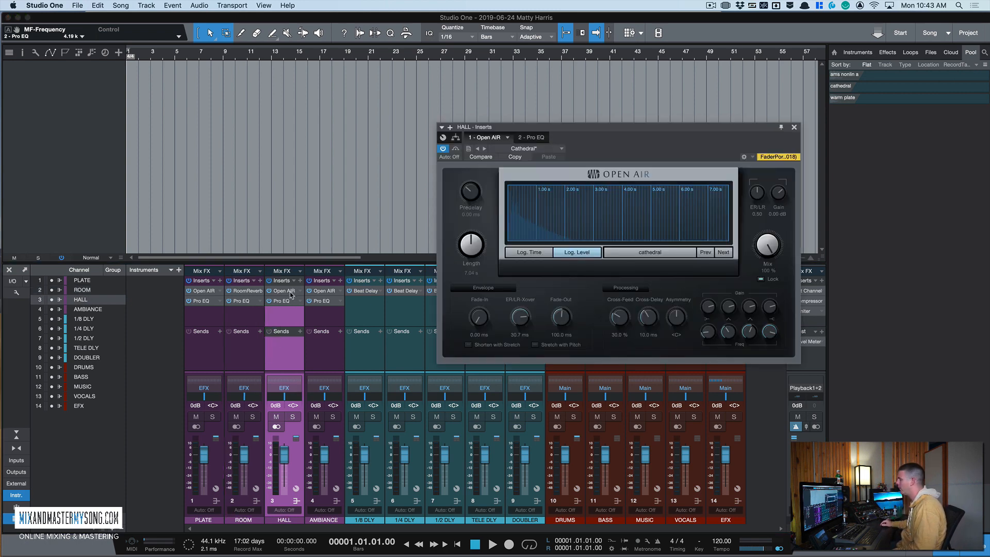
click(794, 127)
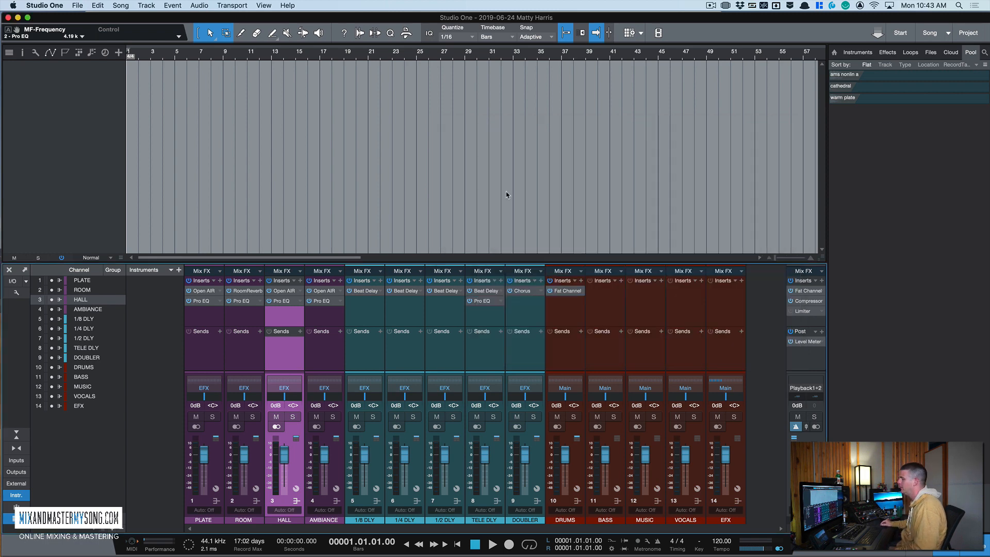
- Review the Open AIR impulse and settings on the AMBIANCE channel and close the plug-in window
click(333, 292)
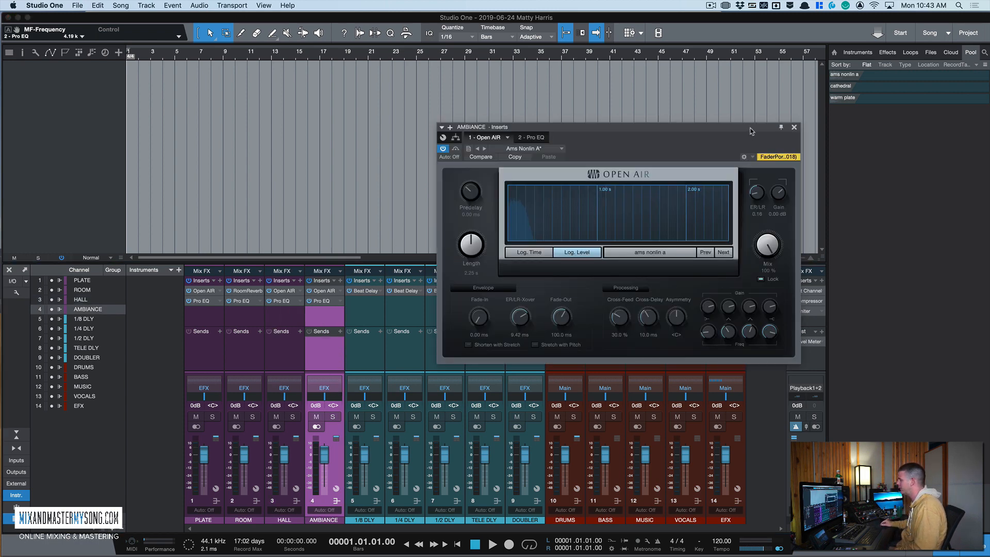
drag(747, 138, 638, 81)
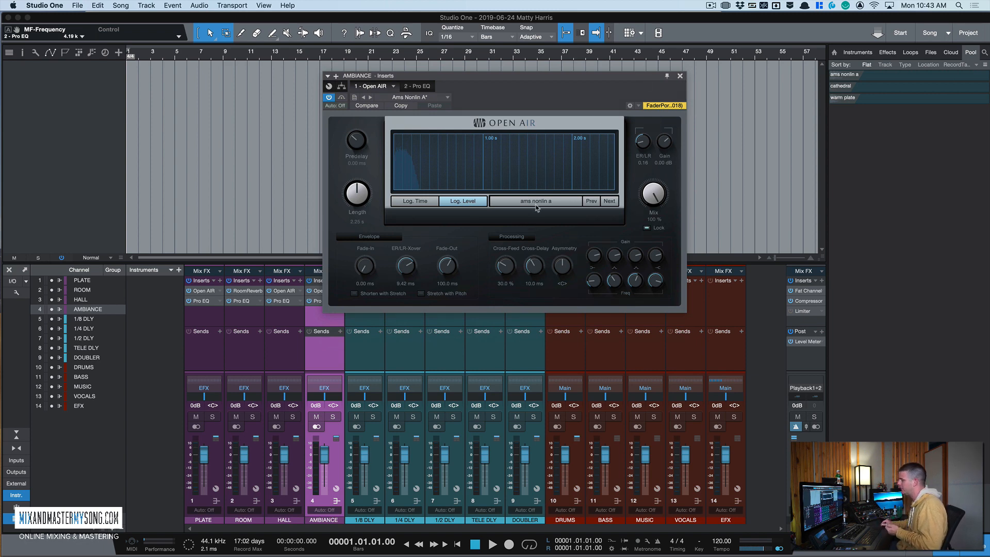
click(680, 76)
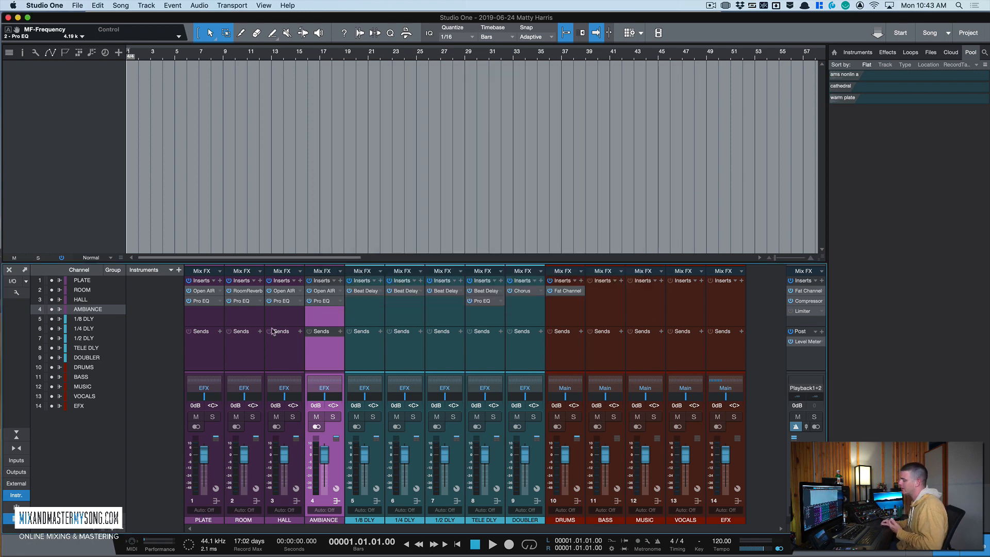
- Go through the 1/8, 1/4 and 1/2 DLY channels, check the Beat Delay settings on 1/2 DLY, and close the plug-in window
click(372, 307)
click(415, 308)
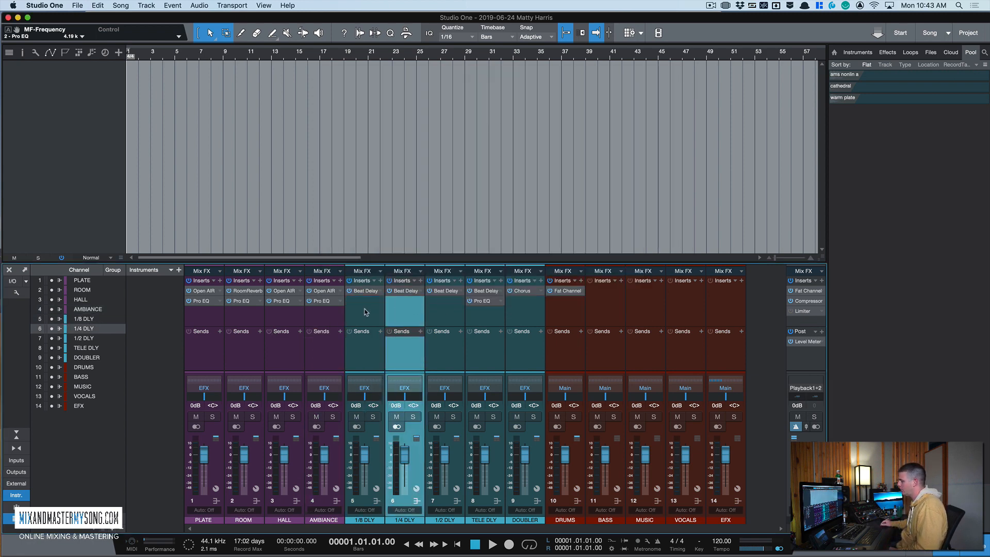
click(367, 312)
click(411, 310)
click(356, 313)
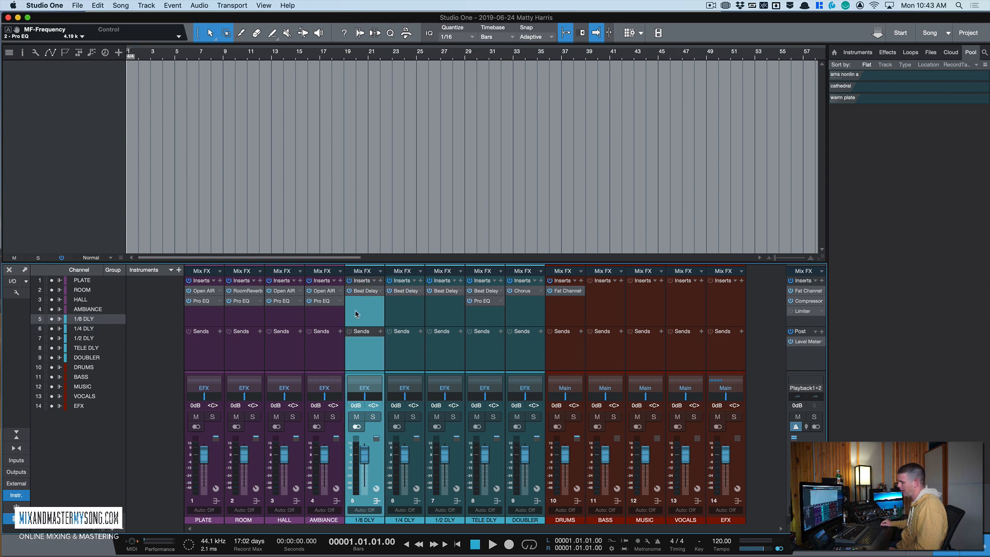
click(410, 311)
click(441, 313)
click(447, 293)
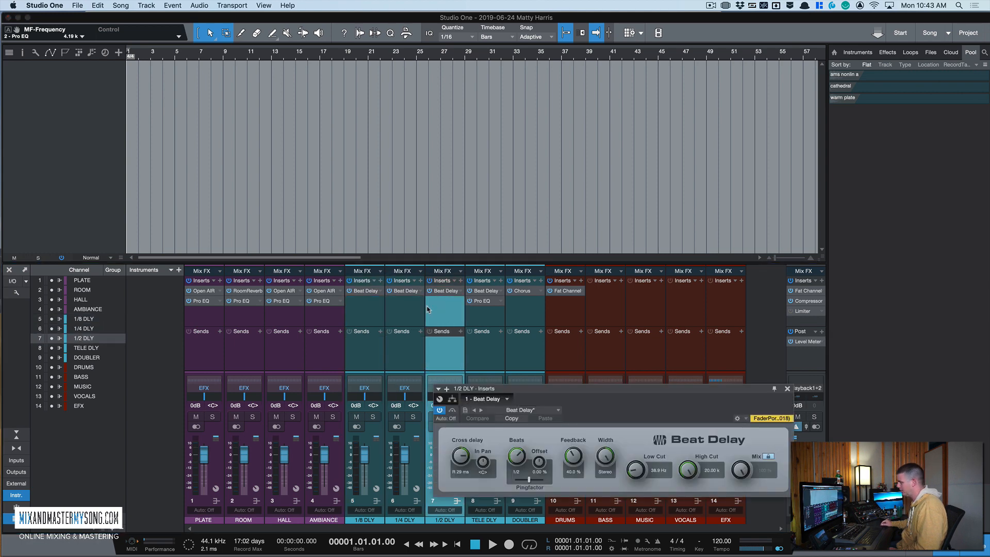
drag(550, 390, 437, 272)
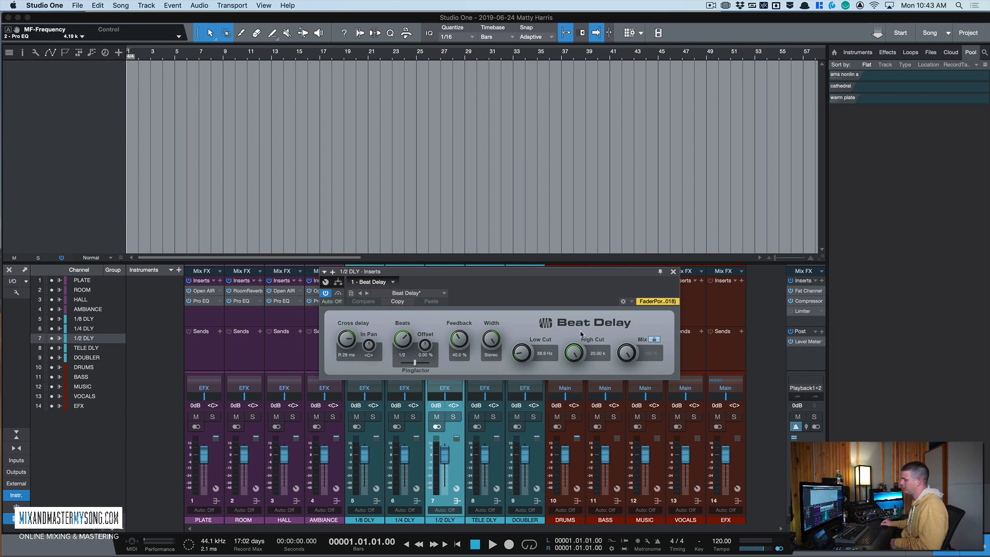
click(673, 271)
- Examine the Phone Booth Pro EQ curve on the TELE DLY channel and close the plug-in window
click(491, 317)
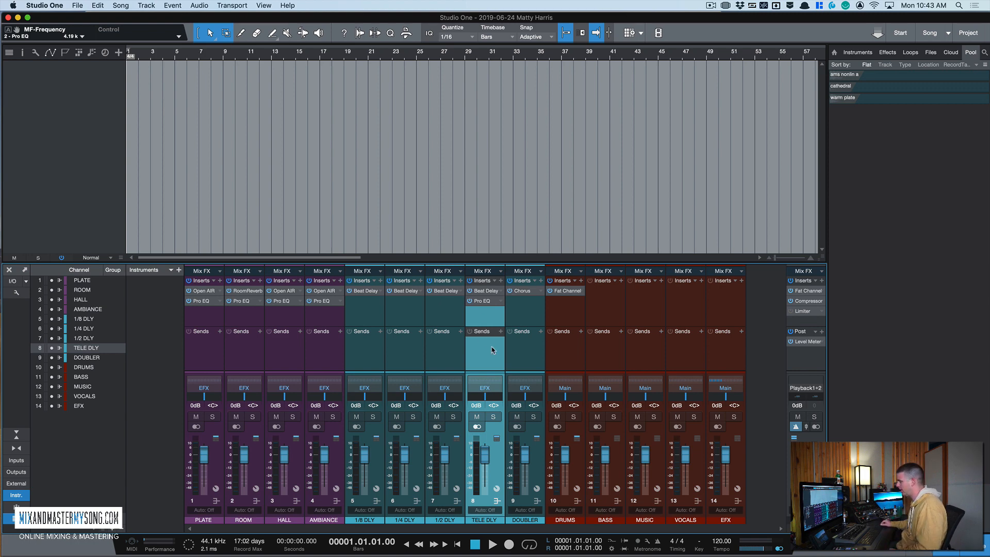
click(484, 301)
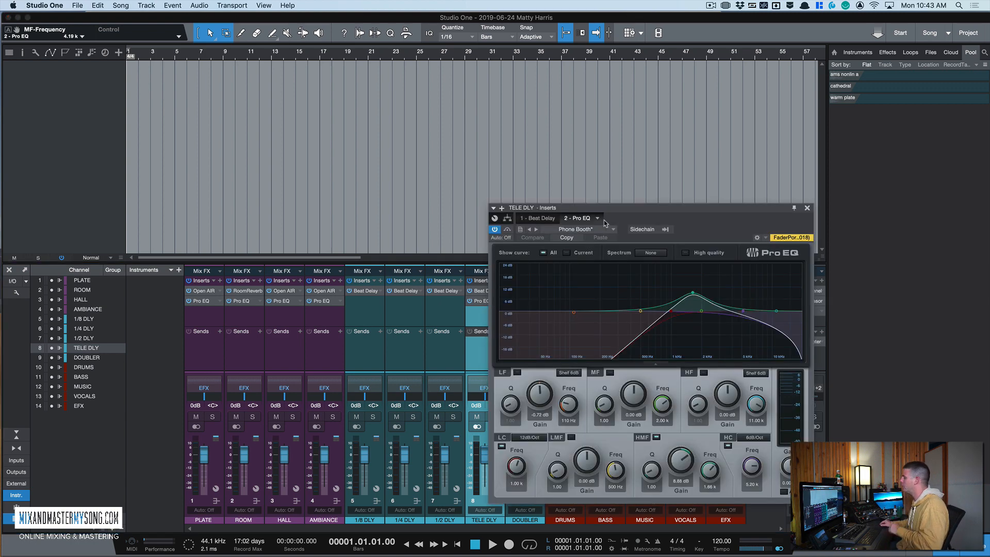
drag(613, 207, 532, 132)
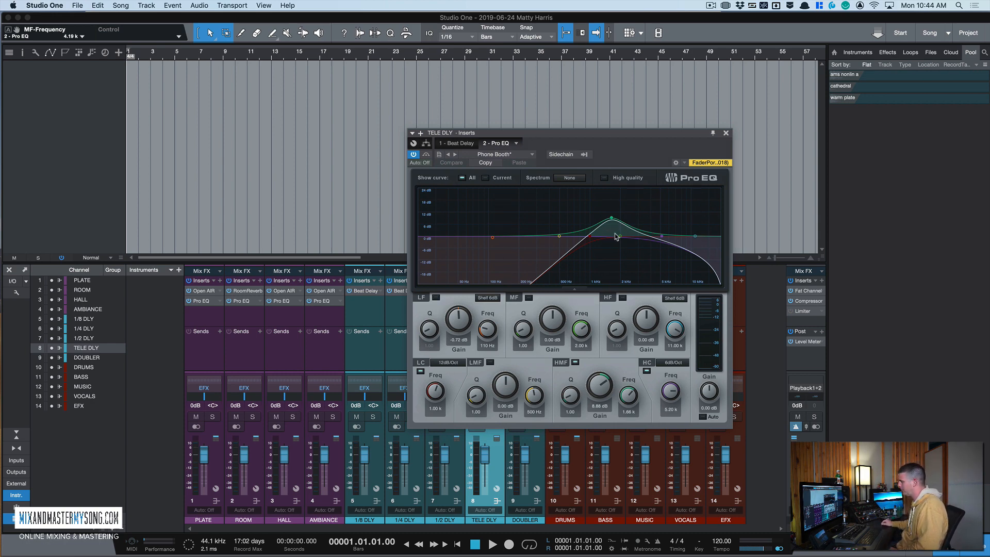
click(726, 134)
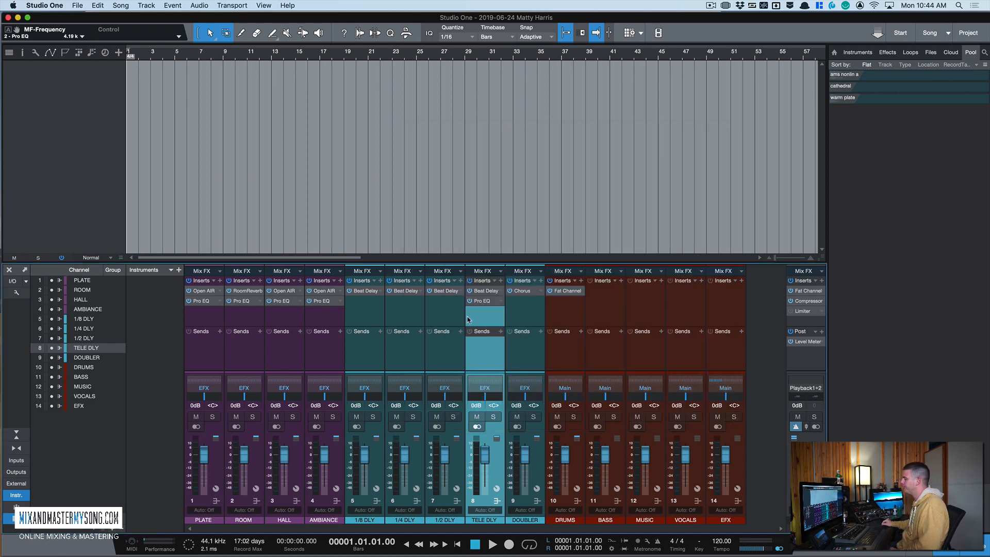
- Review the Chorus settings of the Big Slap preset on the DOUBLER channel and close the plug-in window
click(531, 350)
click(526, 291)
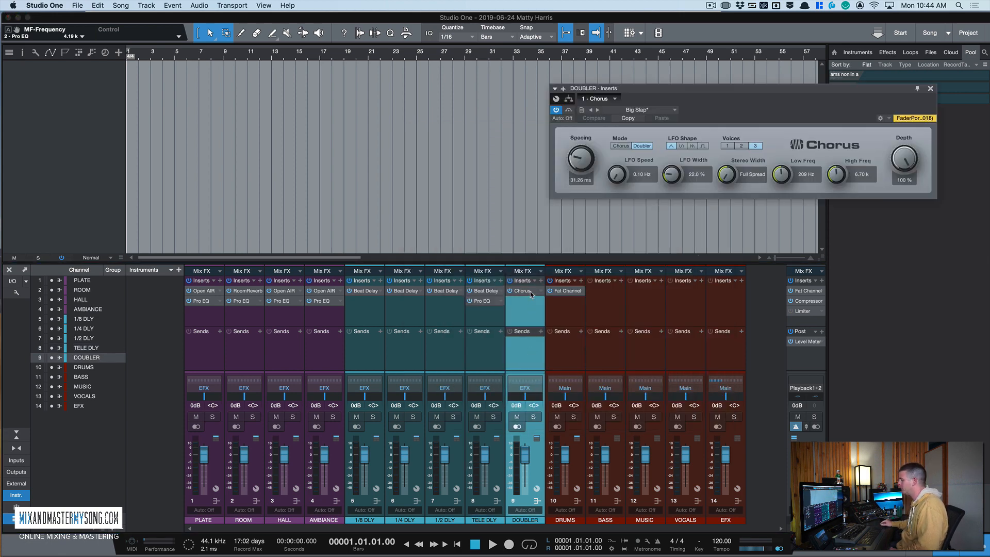
drag(752, 86, 508, 86)
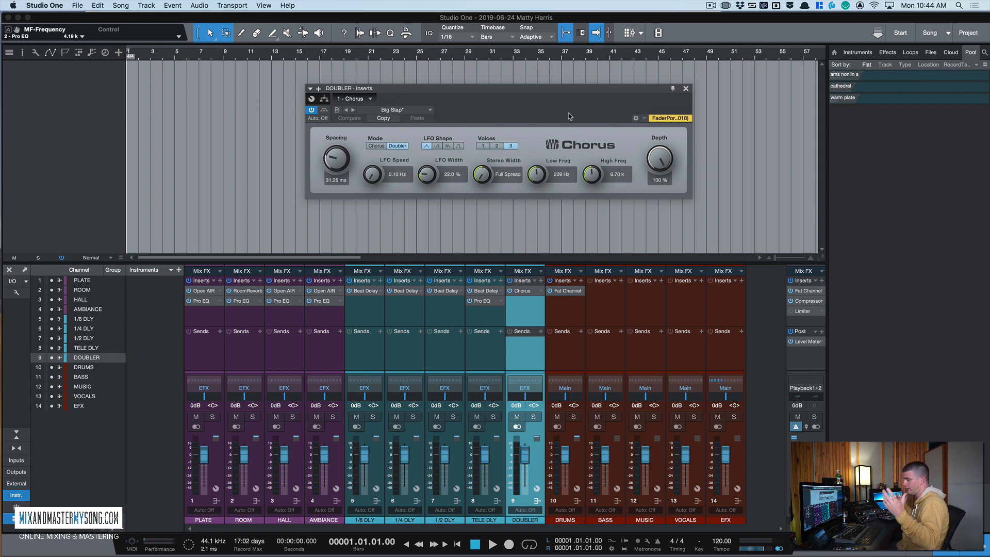
click(686, 88)
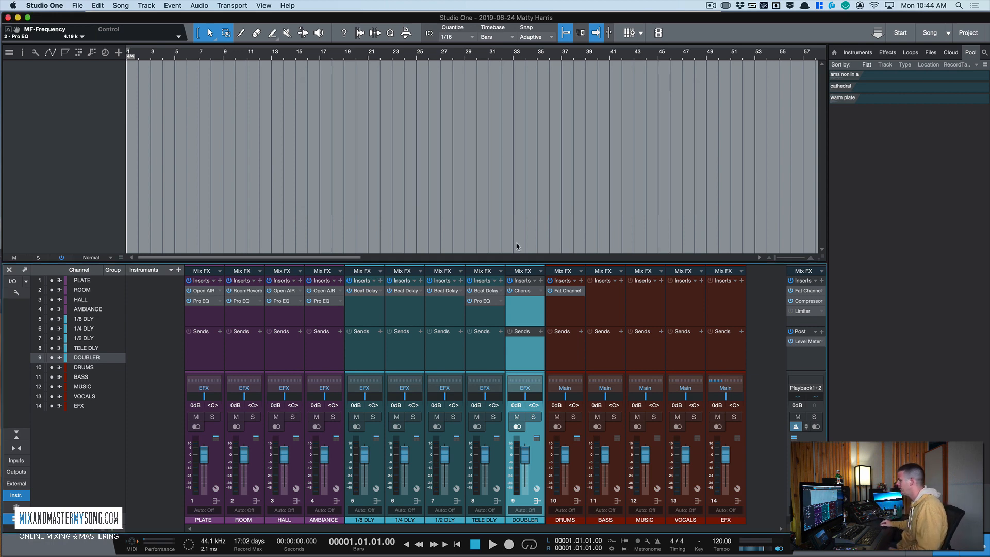
- Inspect the Vintage equalizer, Compressor and HPF/Gate sections of the Fat Channel on the DRUMS bus, closing the plug-in when done
click(563, 329)
click(568, 292)
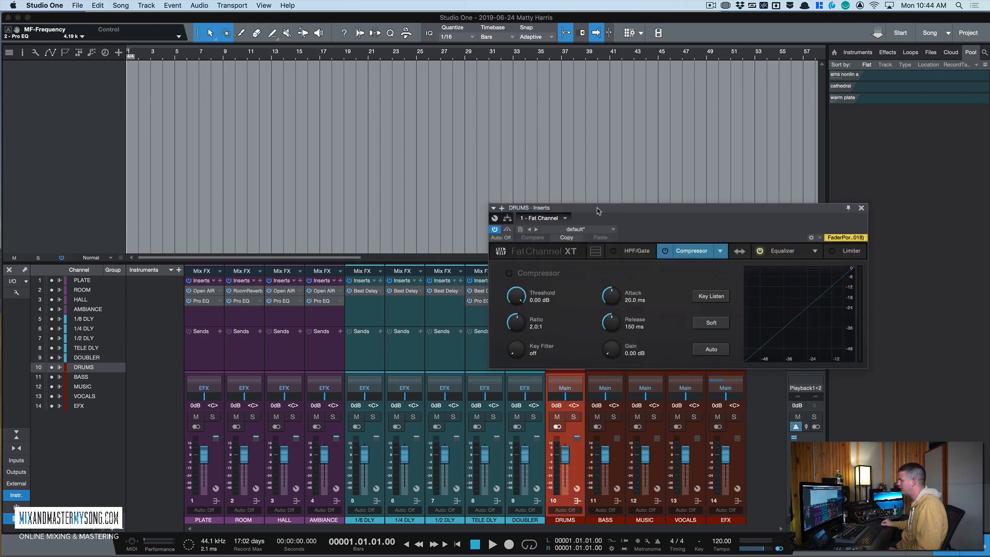
click(594, 184)
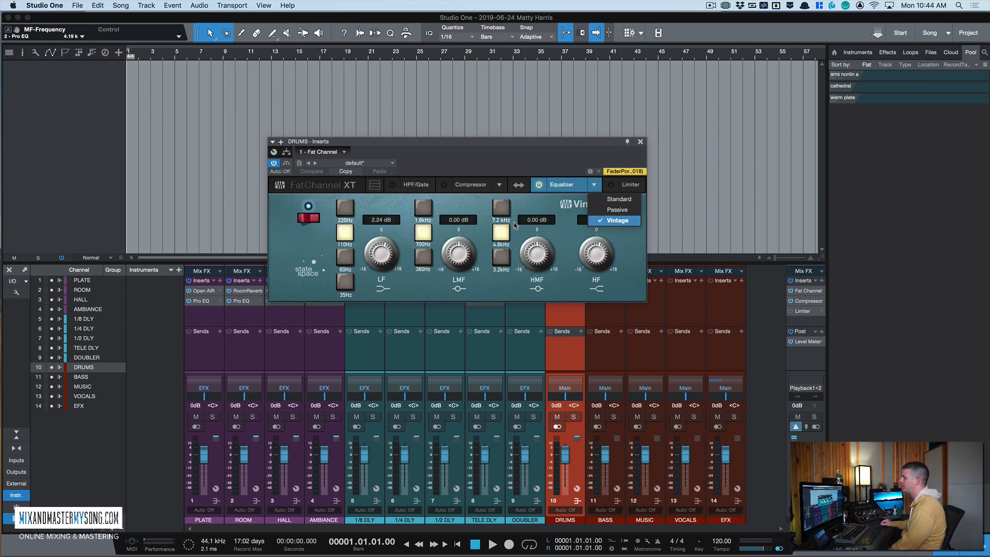
click(563, 204)
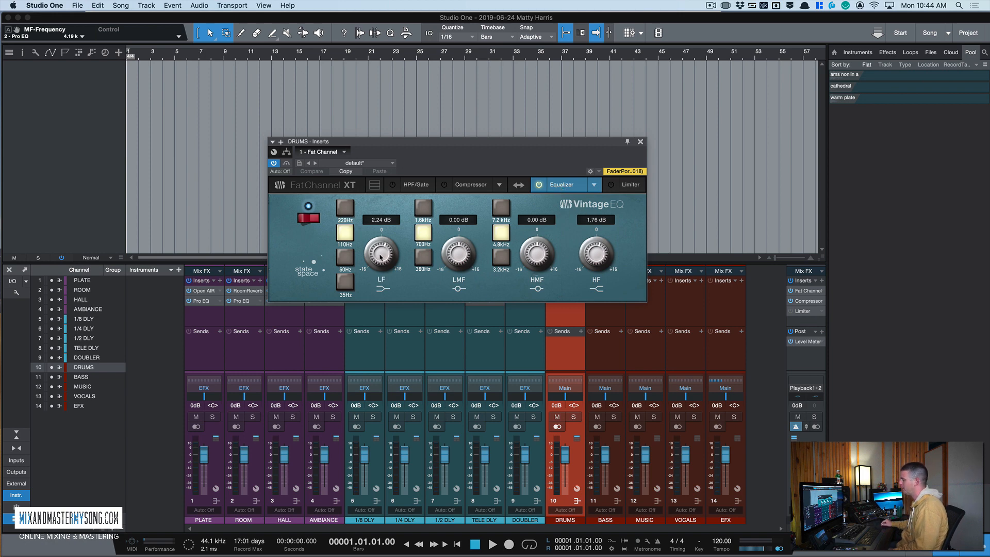
click(470, 185)
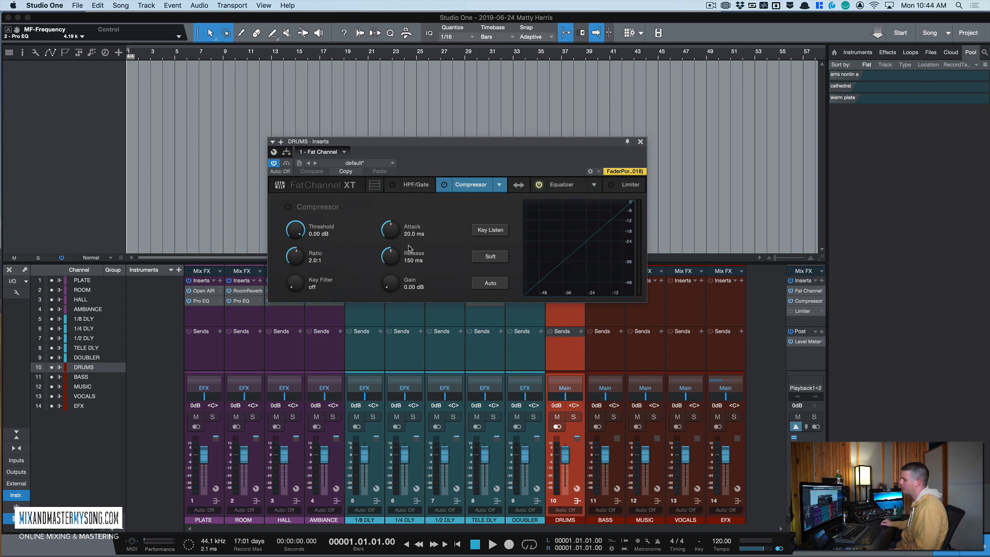
click(415, 186)
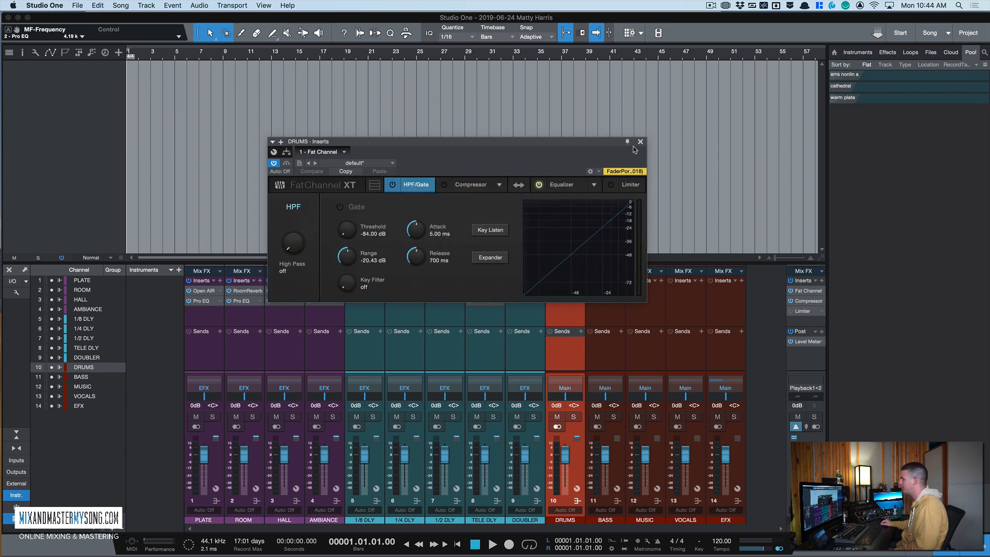
click(640, 141)
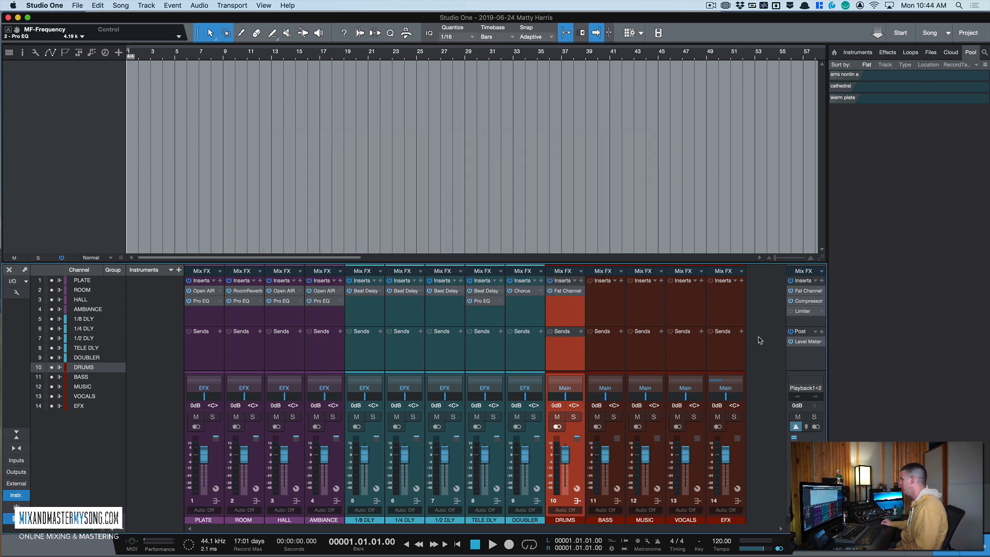
- Review the Passive EQ in the Main output's Fat Channel, switch the equalizer on and back off, and close the plug-in
click(813, 291)
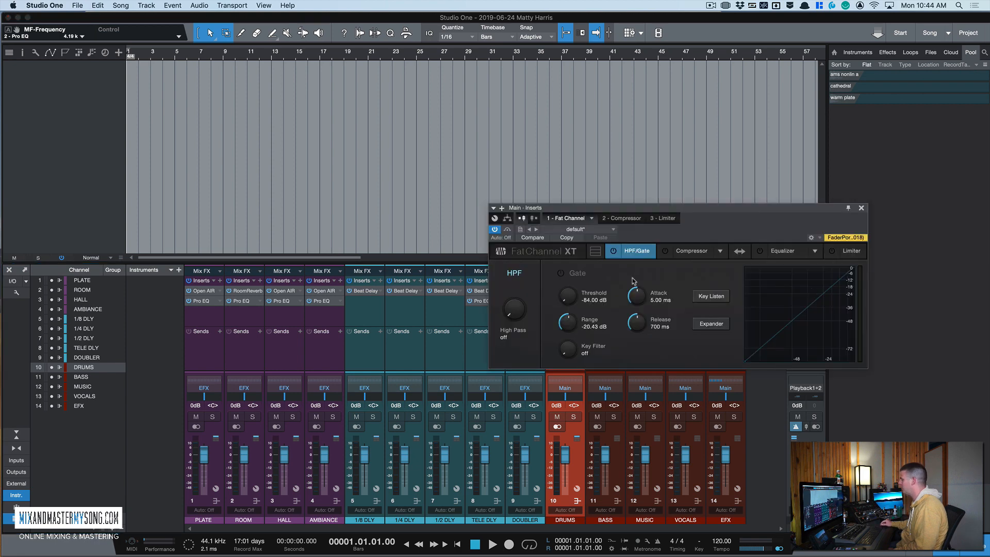
click(795, 252)
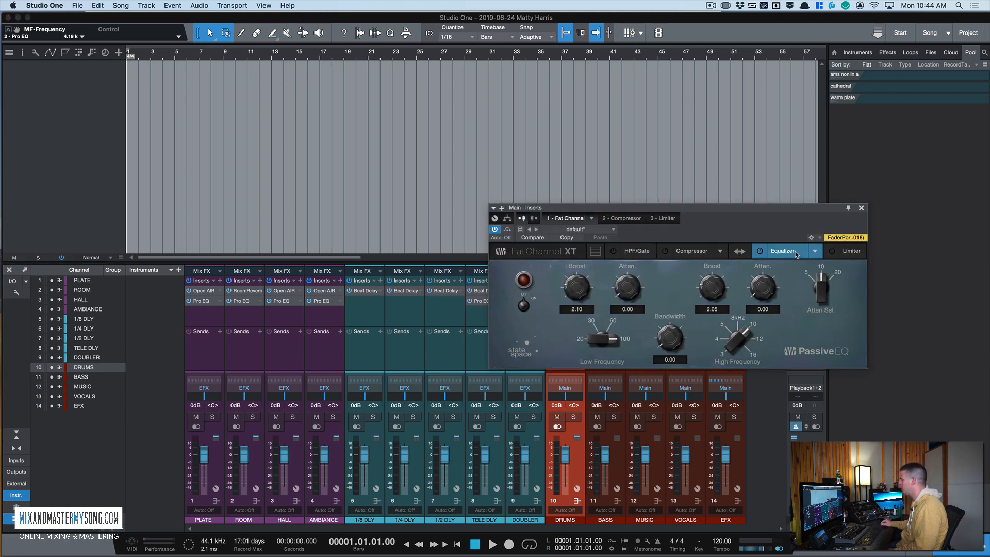
click(636, 252)
click(771, 252)
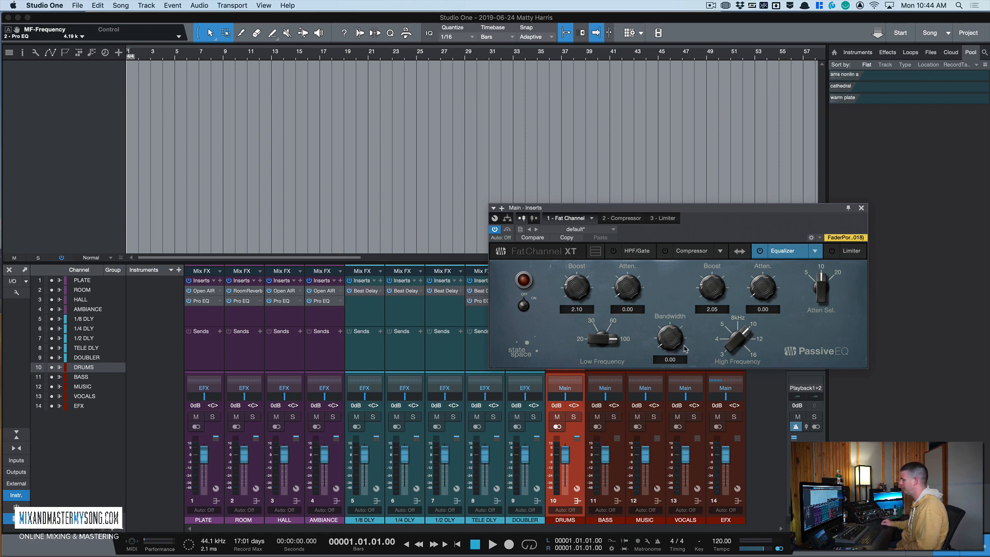
click(760, 252)
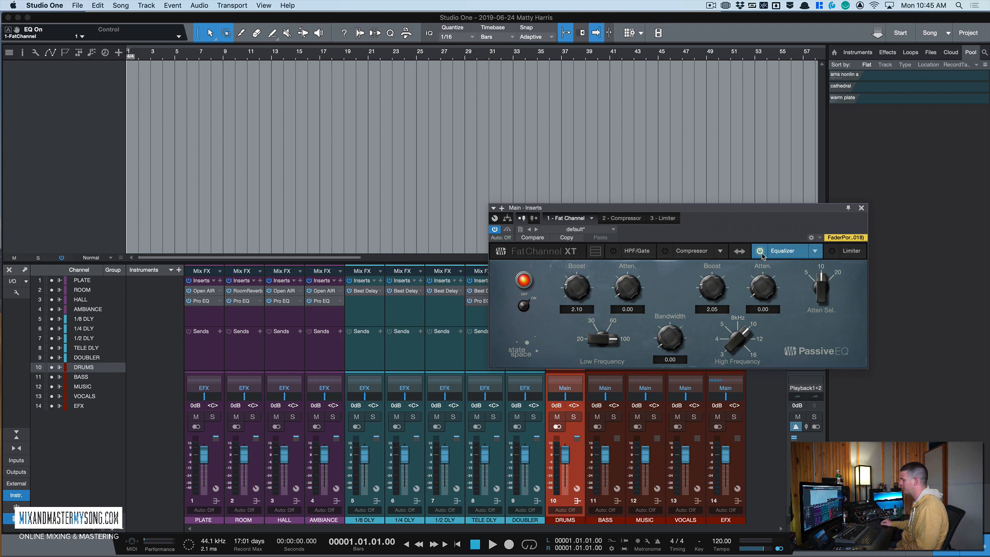
click(762, 253)
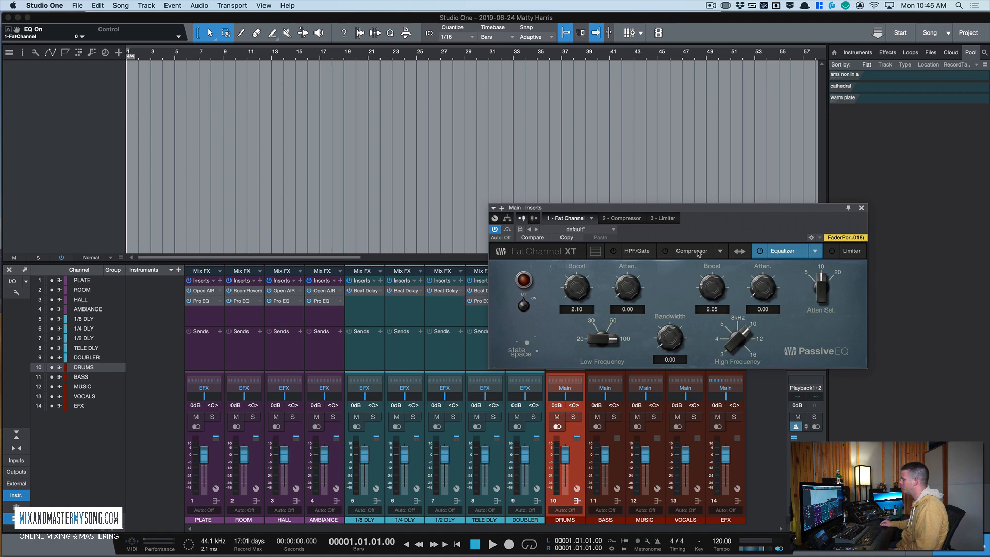
click(861, 208)
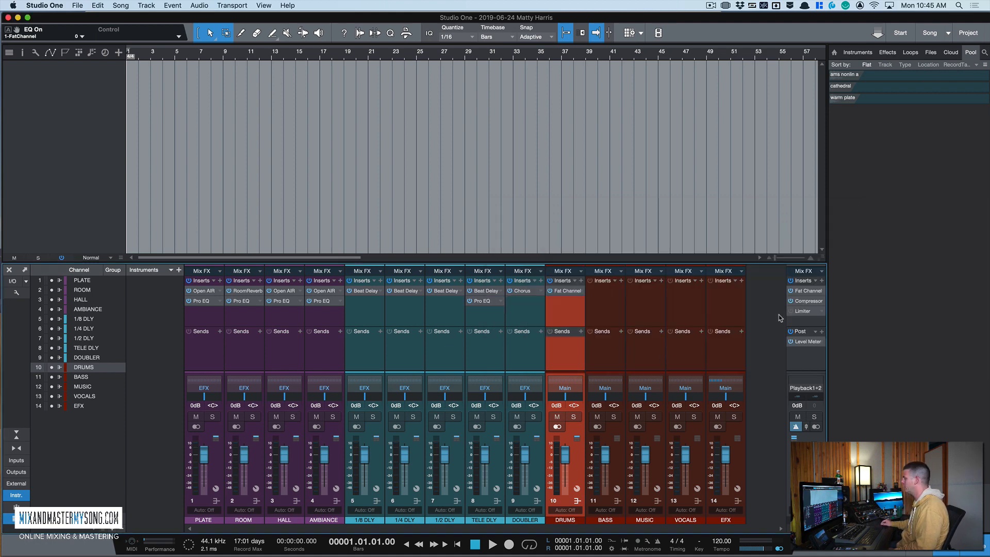
- Check the Compressor and Limiter settings on the Main output, closing each plug-in window
click(808, 301)
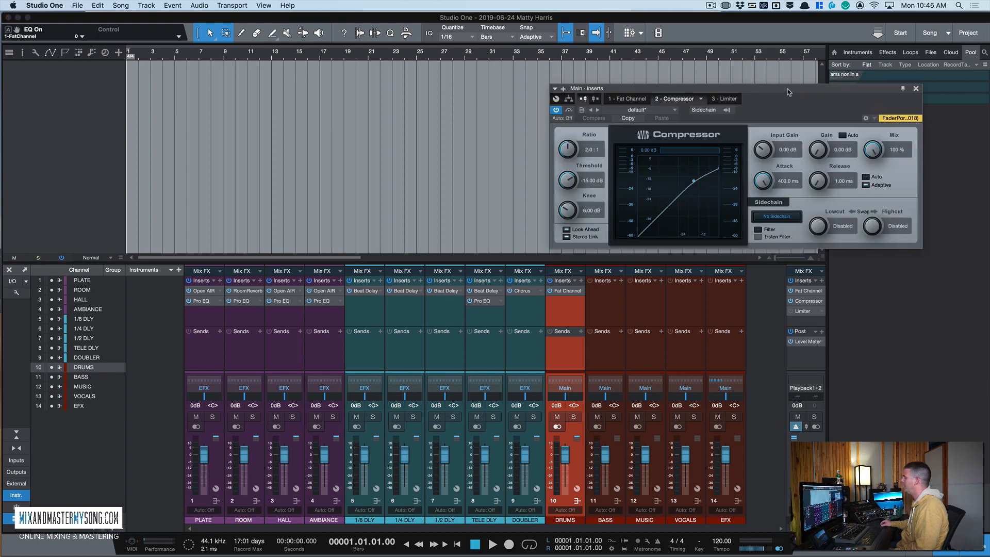
drag(787, 90, 655, 81)
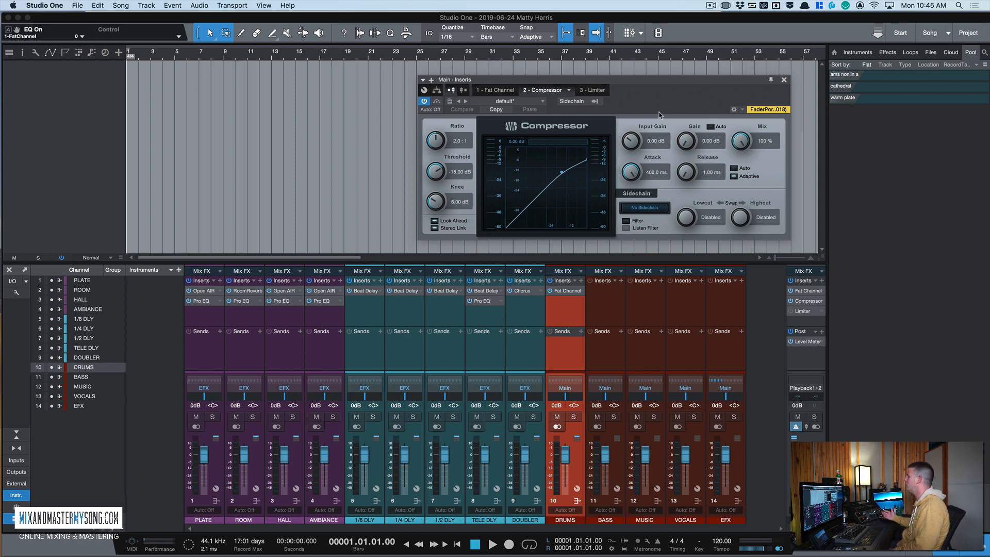
click(784, 80)
click(803, 311)
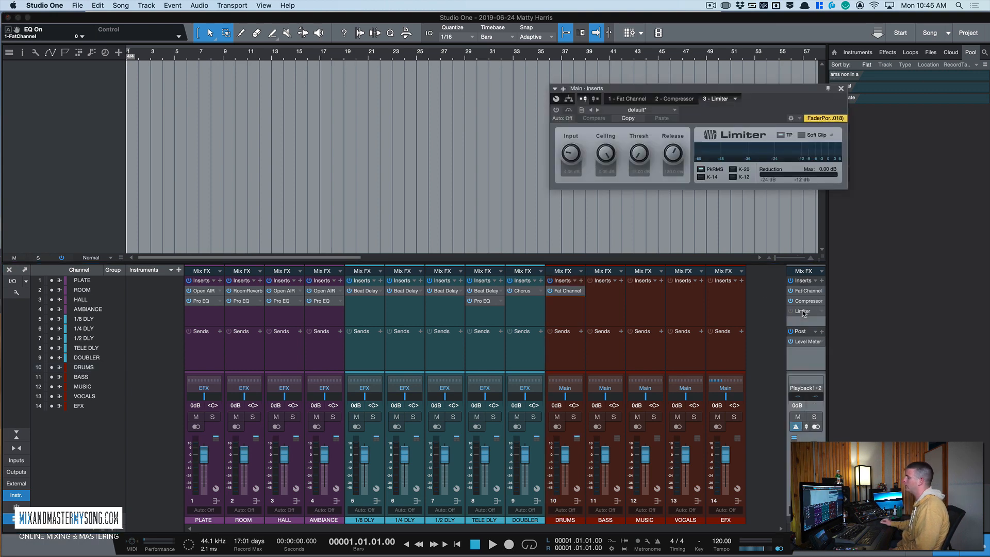
click(803, 311)
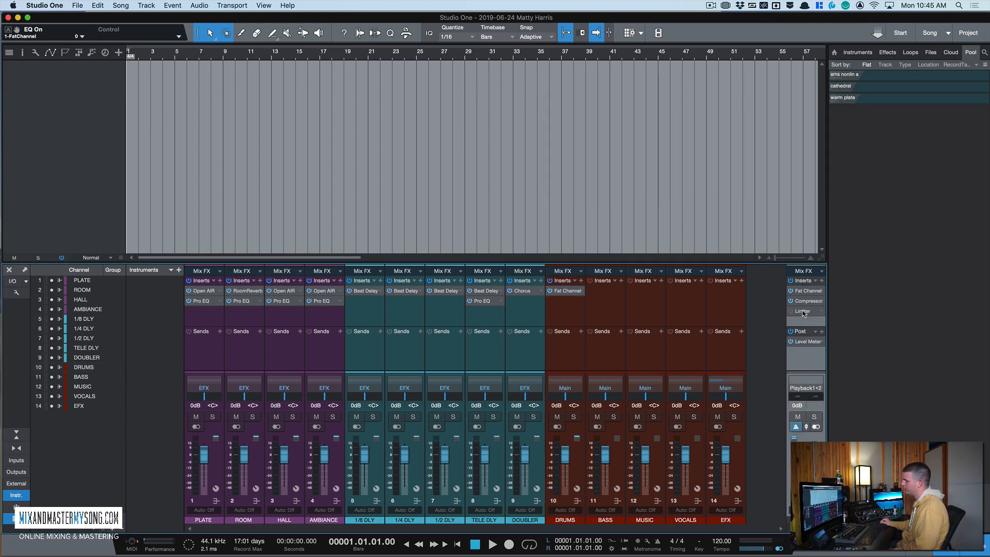
- View the post-fader Level Meter on the Main output and close its window
click(806, 342)
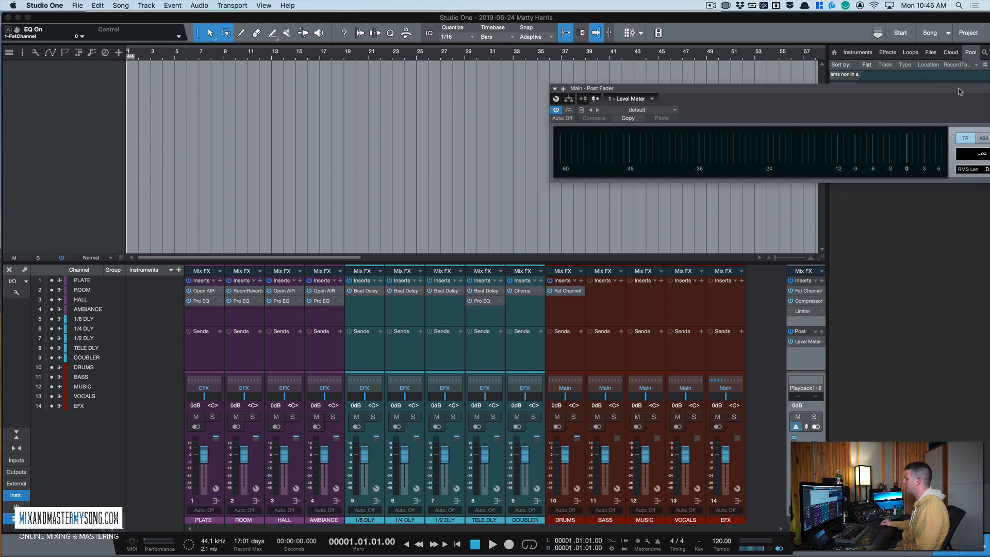
drag(943, 94, 798, 97)
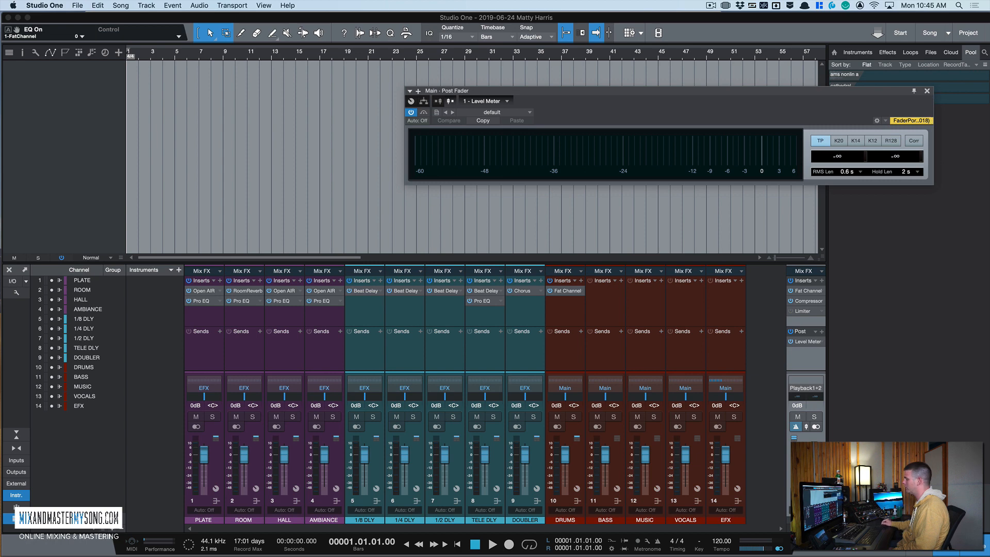
click(926, 91)
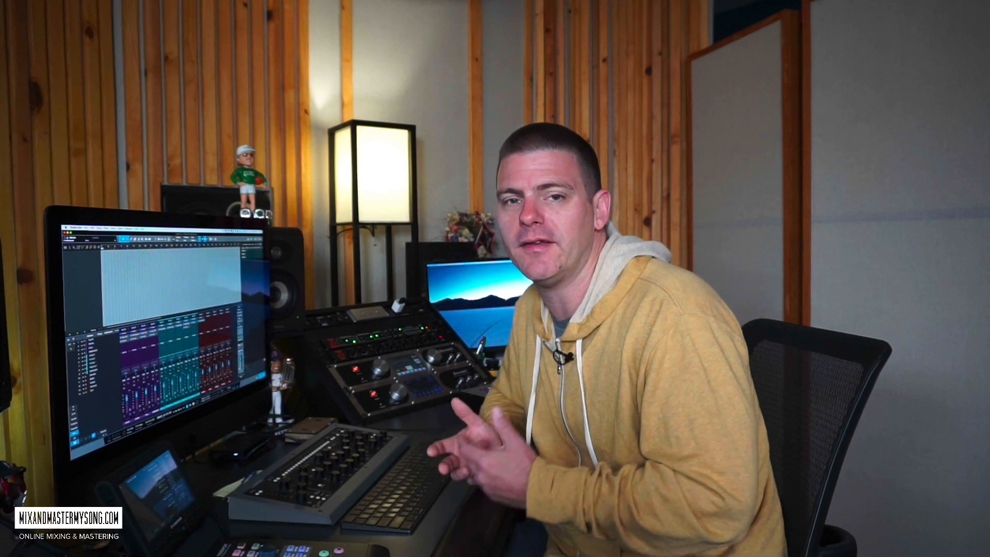